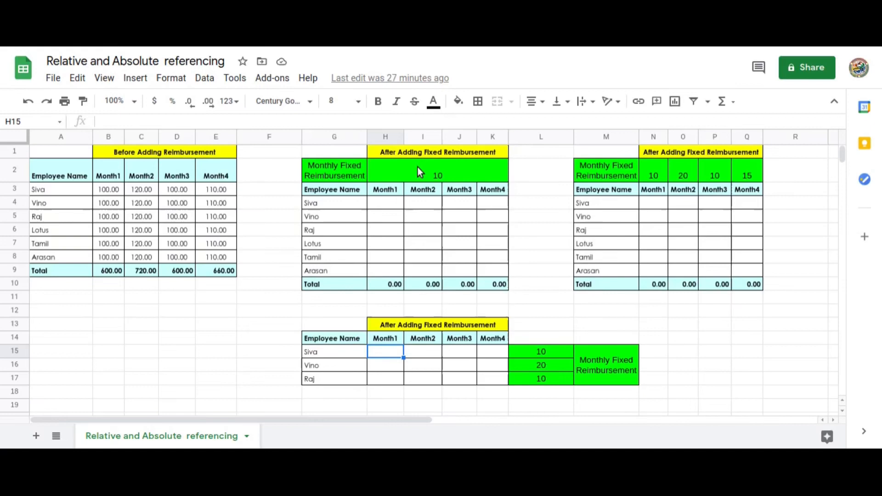
Enter the formula =B3+H2 in H4 to add the fixed reimbursement to the first employee's Month1 amount
left_click(417, 167)
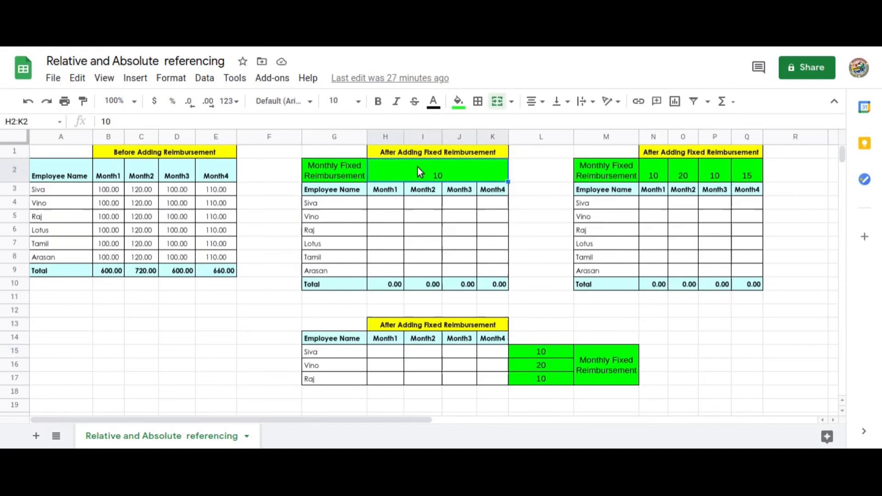
left_click(380, 202)
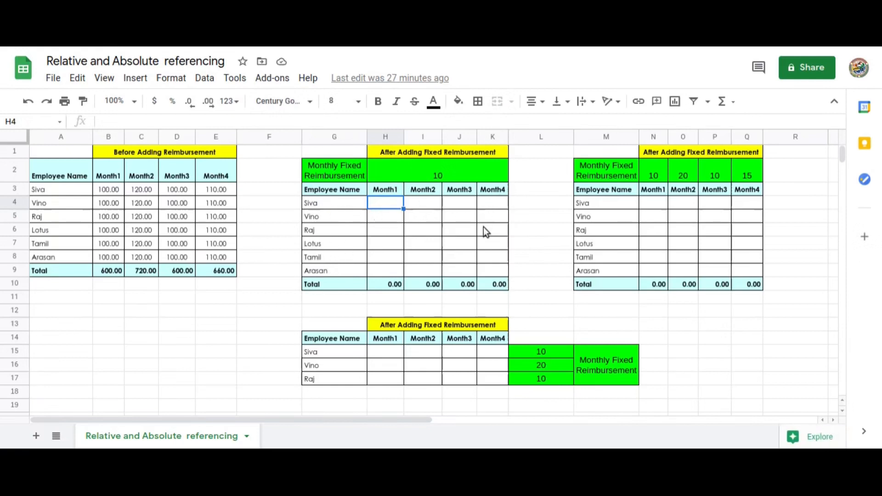
type("=")
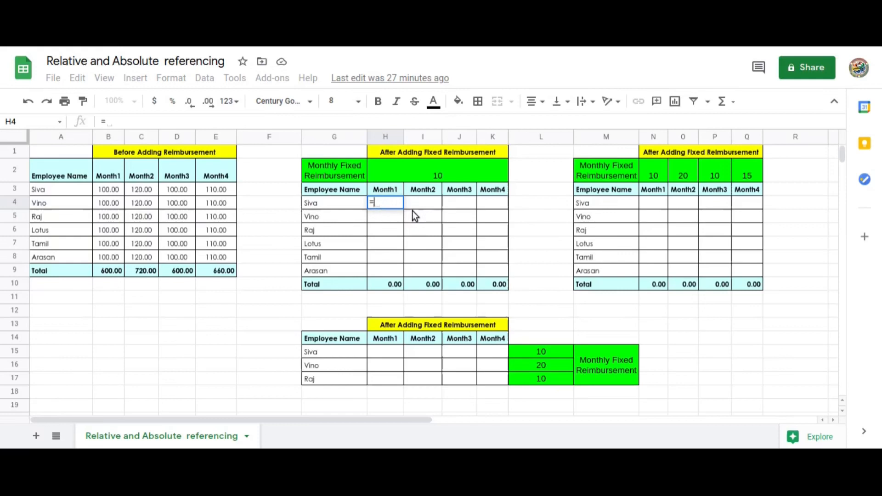
type("H4")
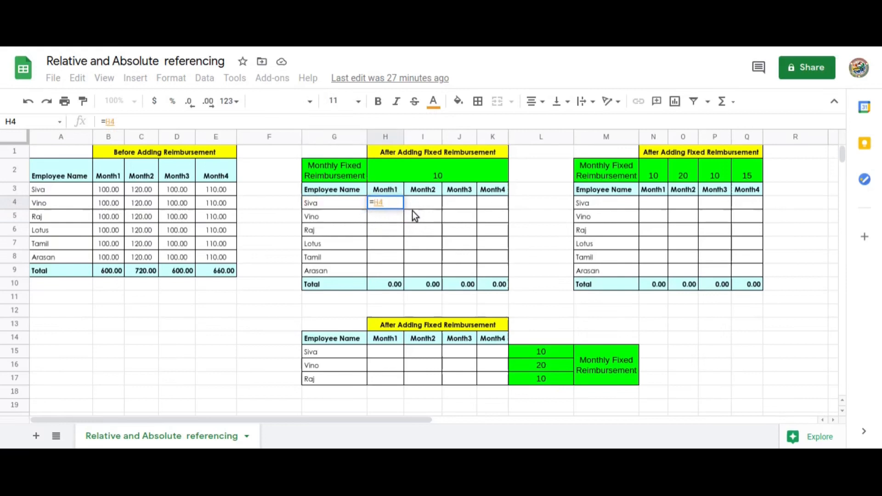
key("Left")
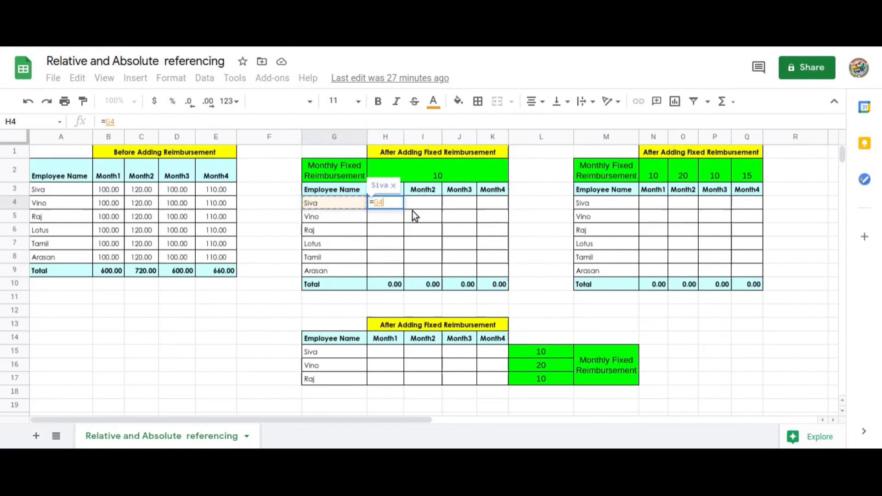
key("Left")
key("Left")
key("Left")
key("Left")
key("Left")
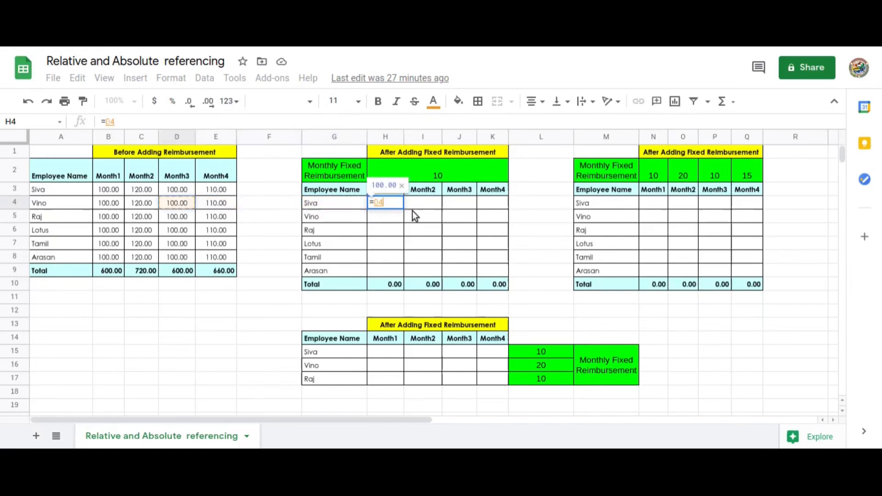
key("Up")
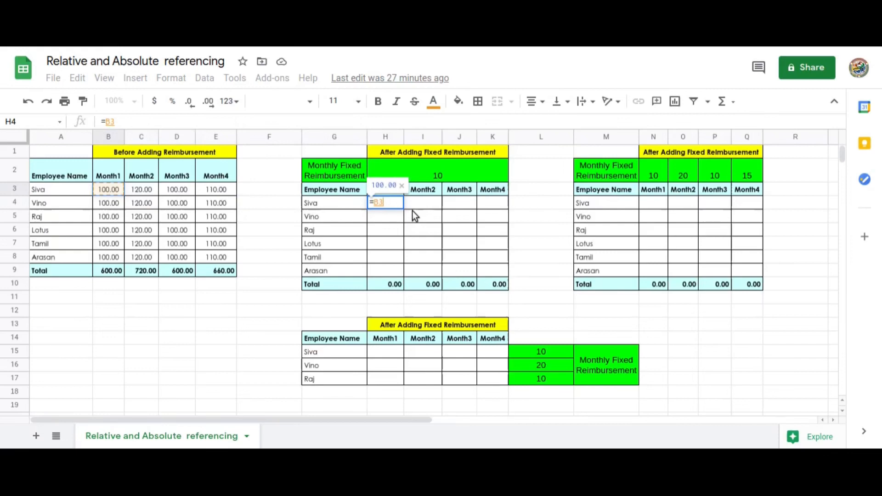
type("+")
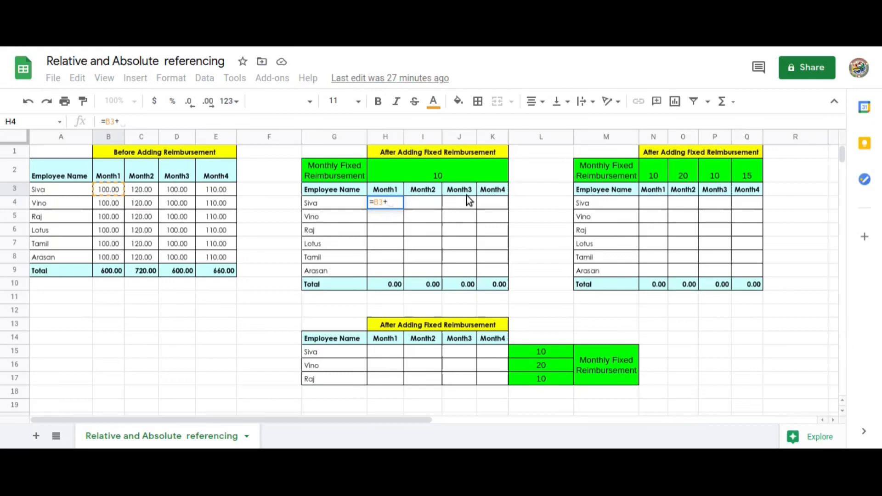
key("Up")
key("Up")
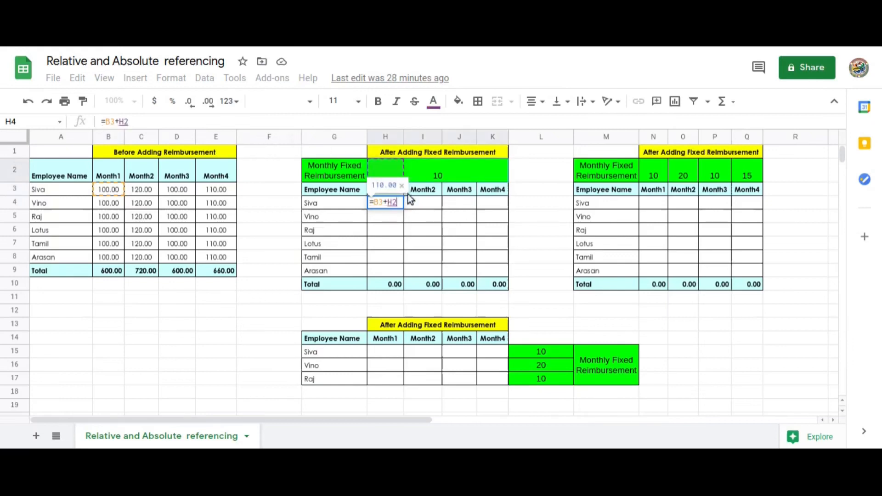
key("Return")
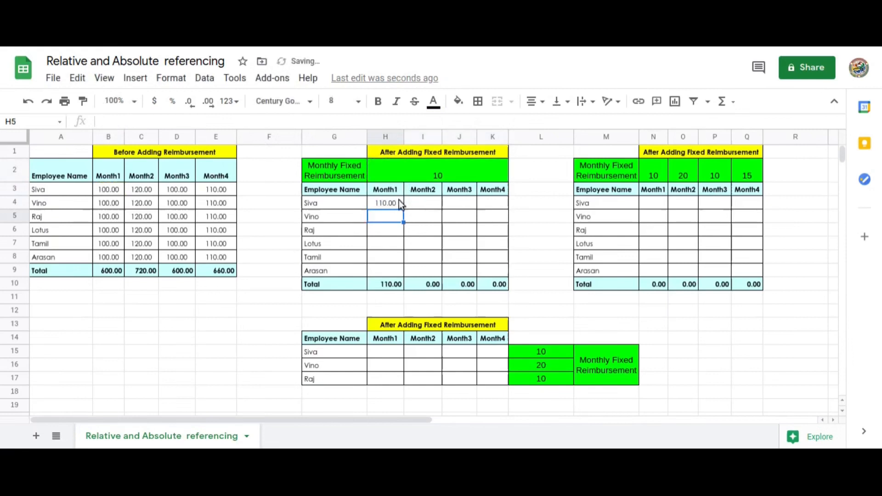
Fill the relative-reference formula from H4 down through H9
left_click(393, 206)
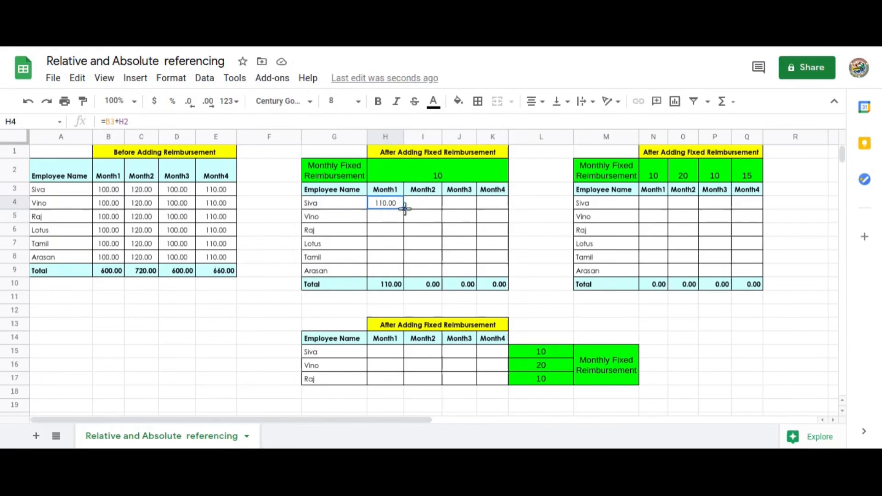
left_click_drag(404, 210, 398, 267)
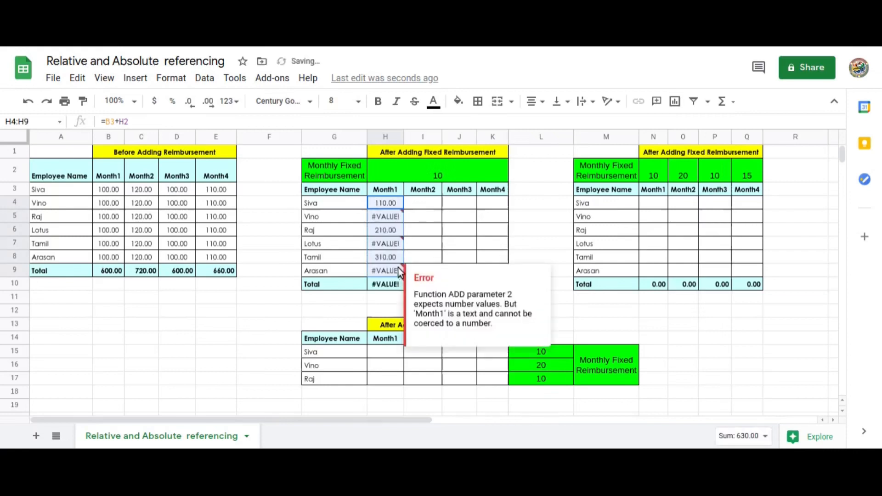
Examine which cells the copied Month1 formulas in H4:H9 reference, compared with the fixed reimbursement in H2:K2
left_click(380, 217)
left_click(388, 202)
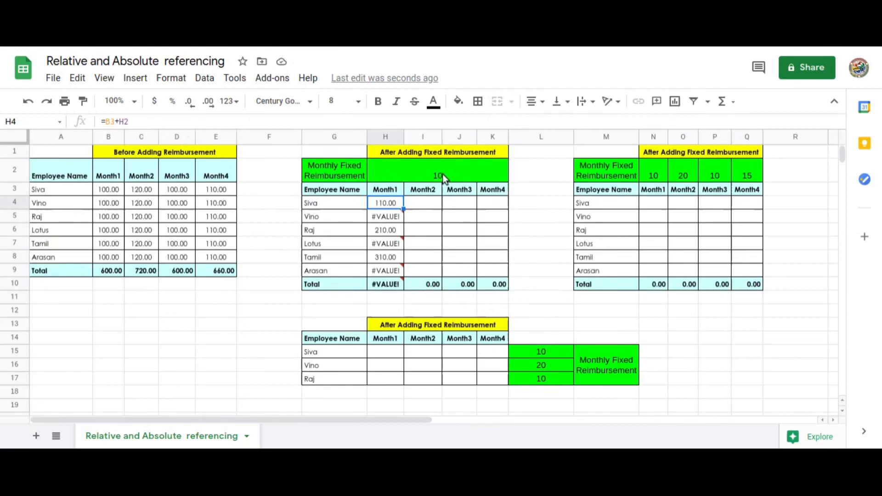
left_click(393, 213)
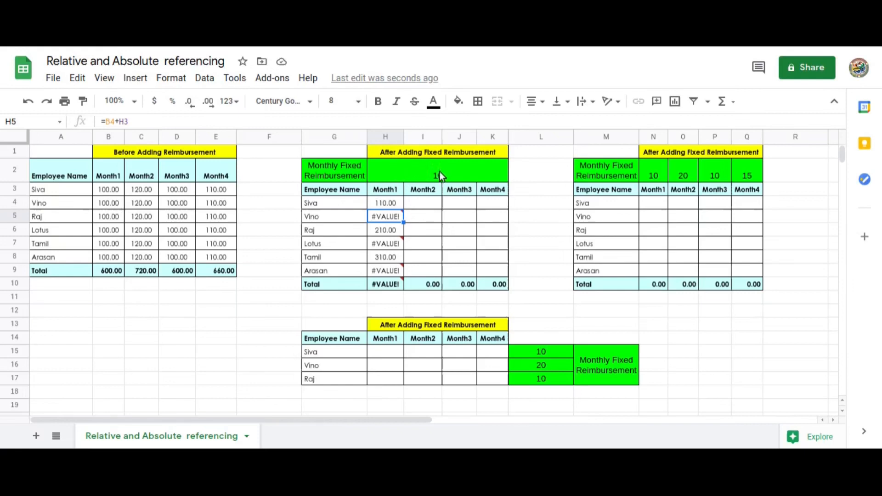
left_click(383, 232)
double_click(383, 232)
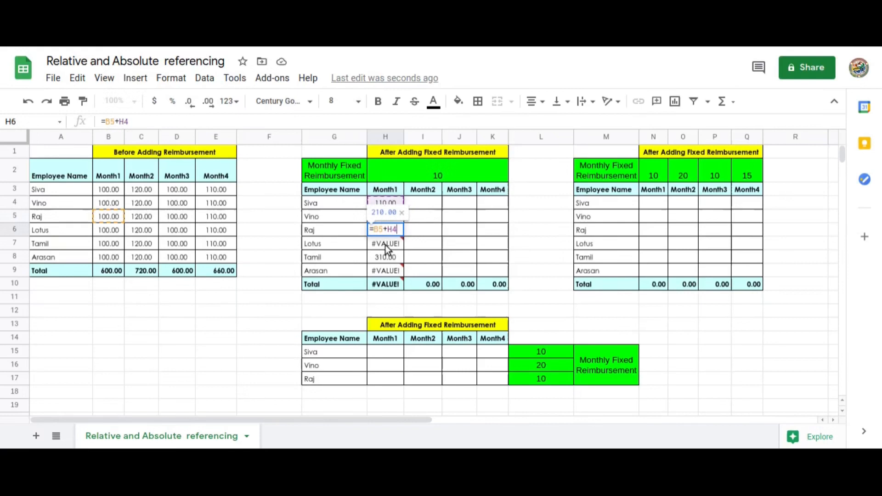
mouse_move(386, 244)
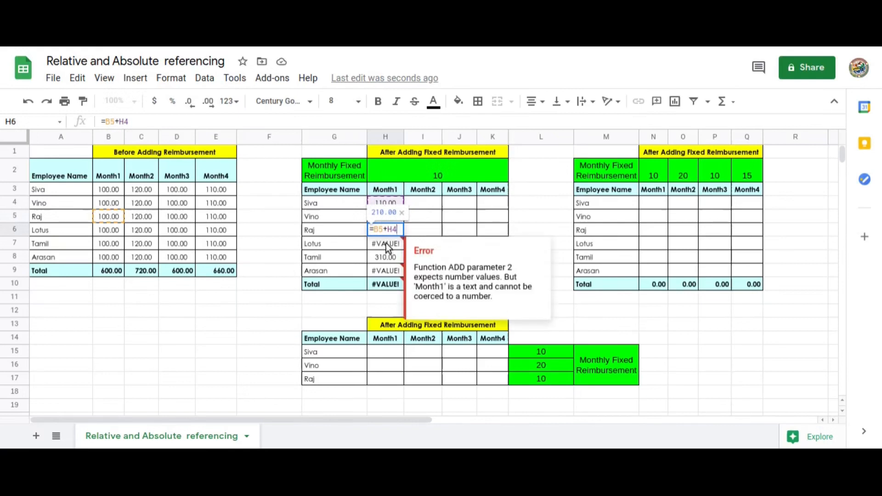
left_click(340, 220)
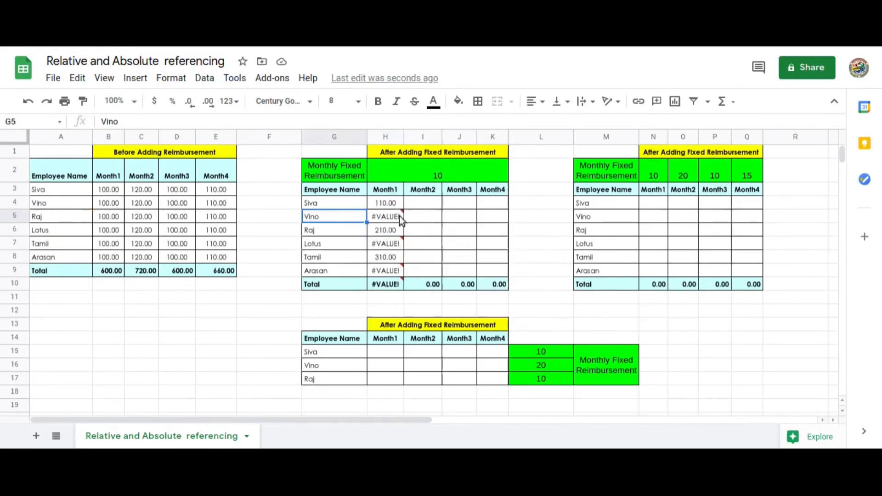
left_click(389, 216)
mouse_move(393, 248)
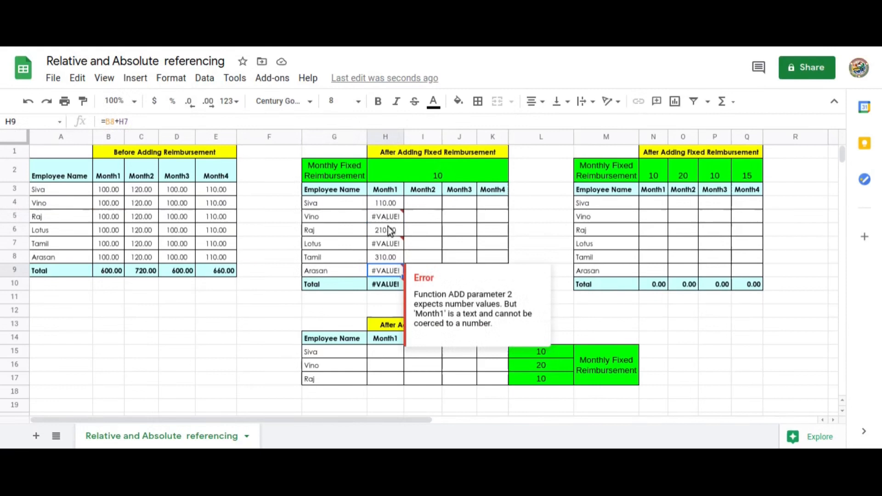
mouse_move(387, 214)
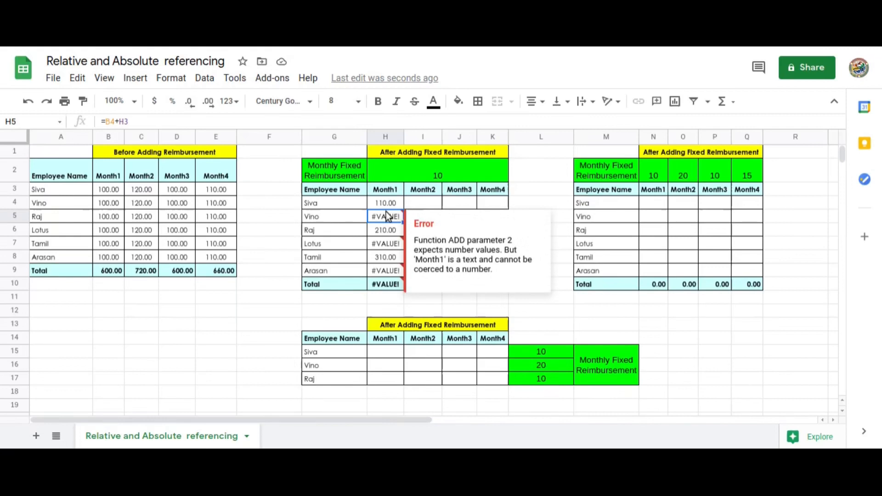
left_click(393, 201)
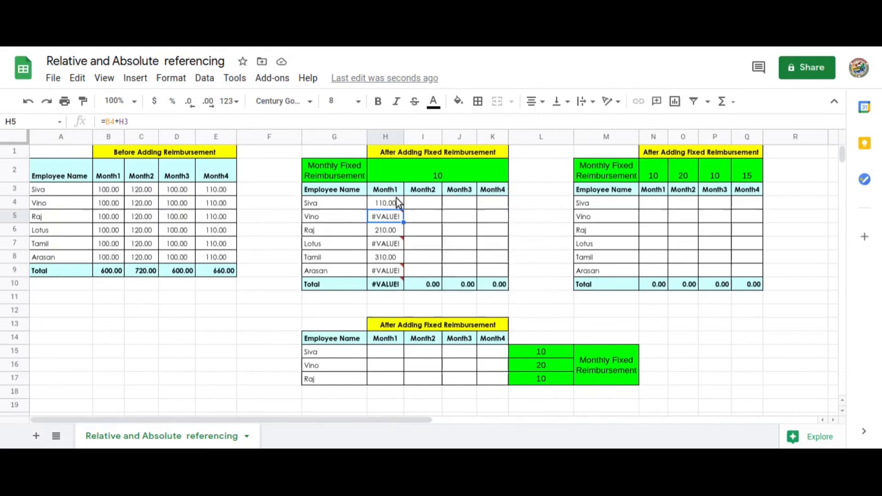
mouse_move(402, 206)
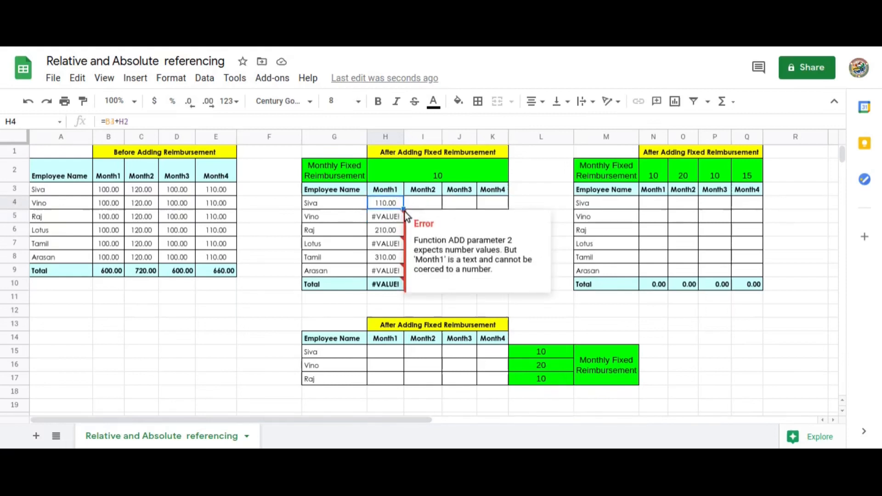
left_click(411, 170)
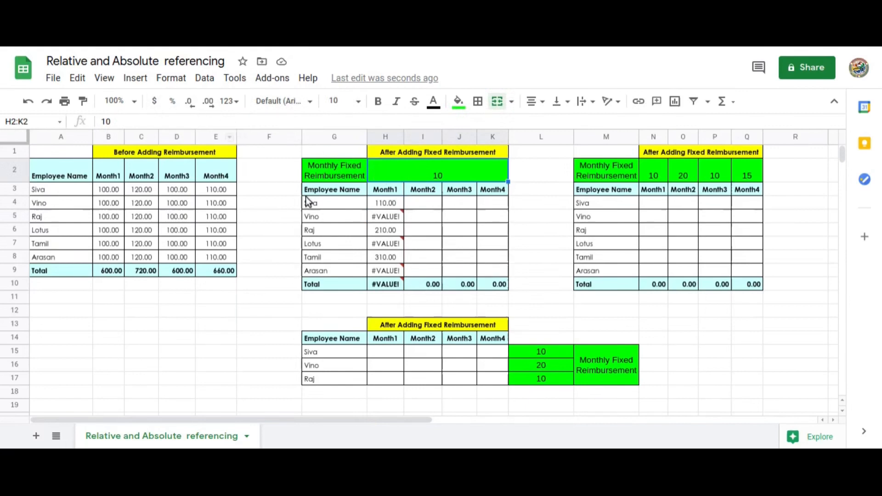
Make the reimbursement reference in H4 absolute so the formula reads =B3+$H$2
left_click(385, 203)
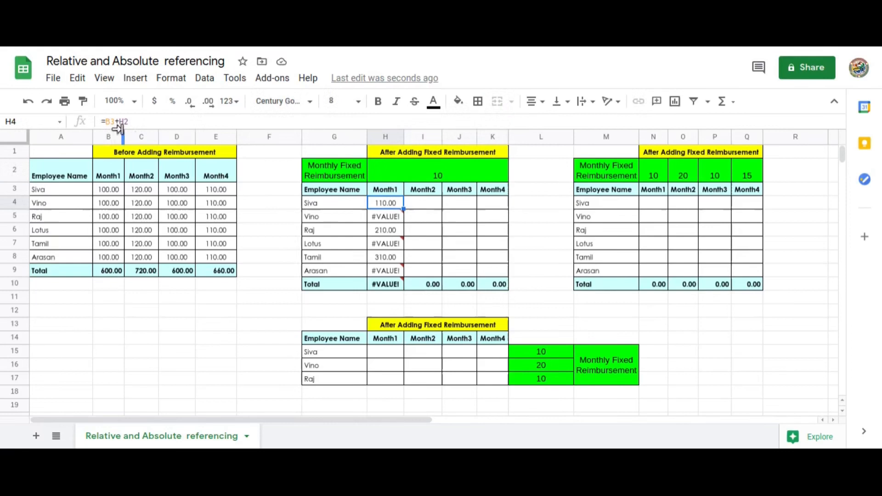
left_click(131, 122)
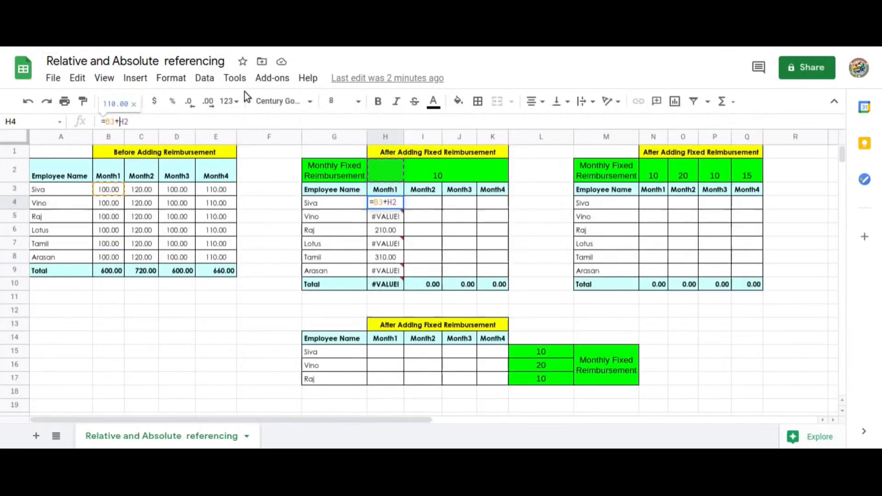
type("$")
key("Right")
type("$")
key("Return")
Fill the absolute-reference formula from H4 down through H9 for all employees in Month1
key("Up")
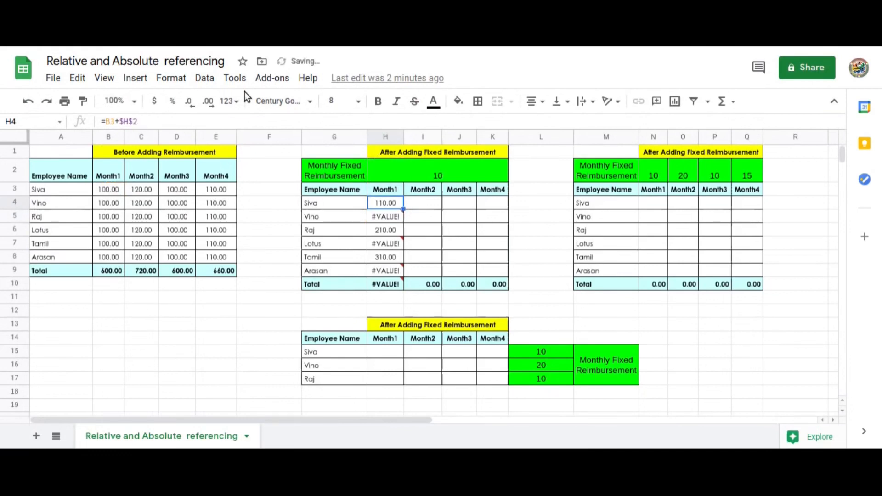
key("shift+Down")
key("shift+Down")
key("shift+Down")
key("shift+Down")
key("shift+Down")
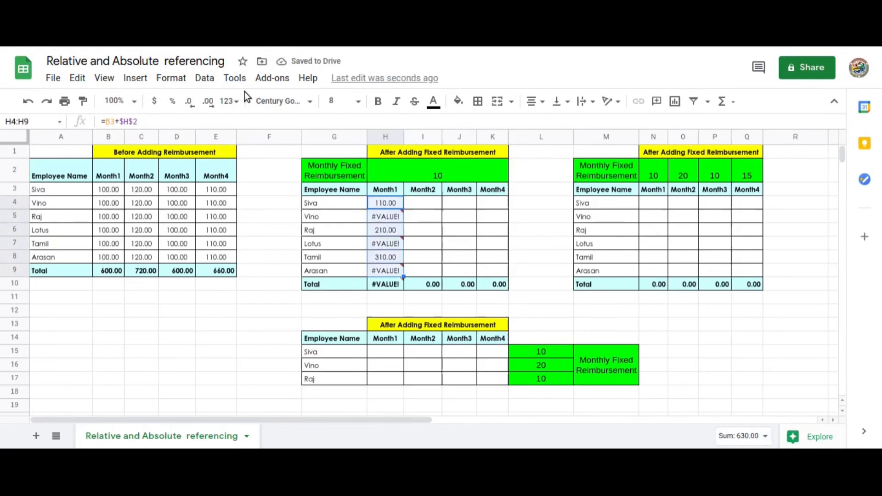
key("ctrl+d")
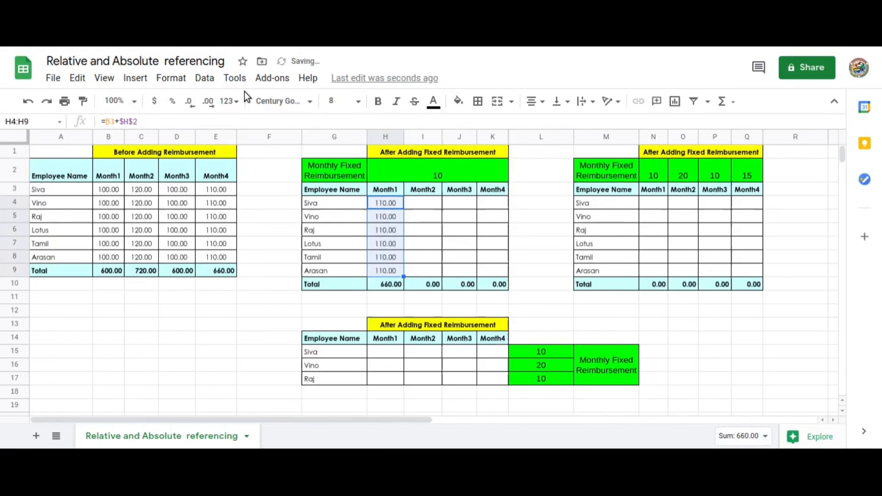
Review the filled Month1 formulas in H4:H9 to compare their relative and absolute references
key("Down")
key("Down")
key("Down")
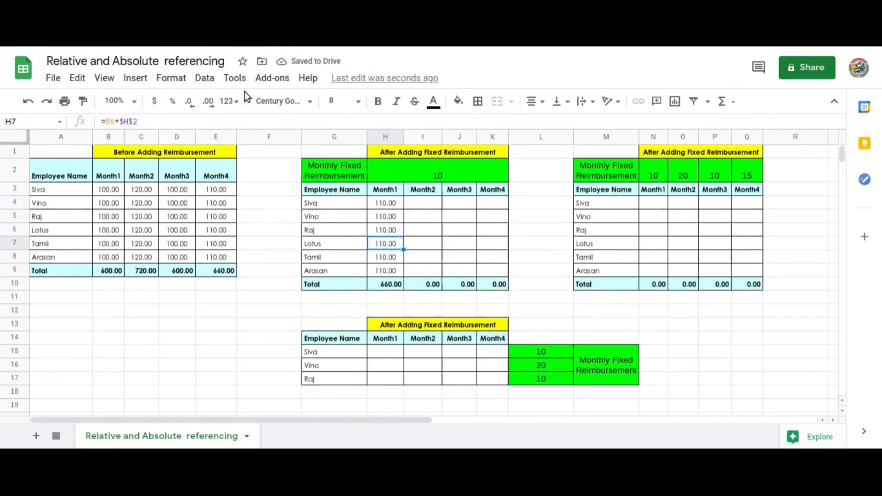
key("Down")
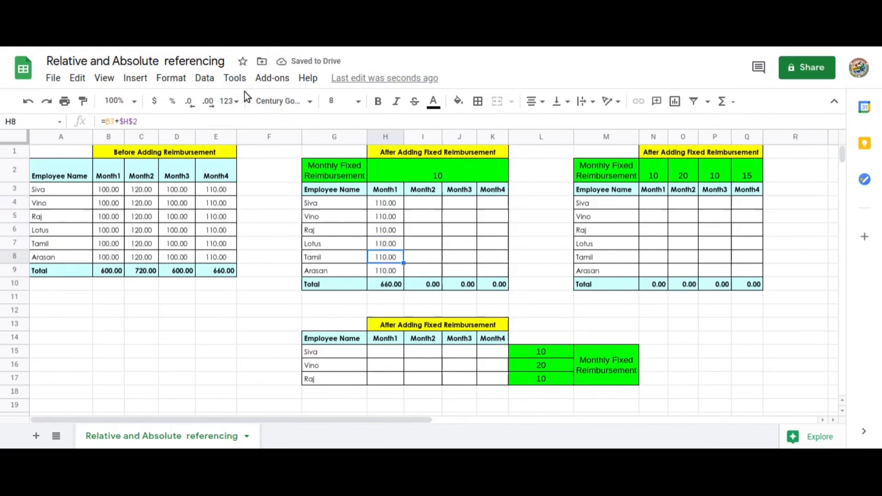
key("Down")
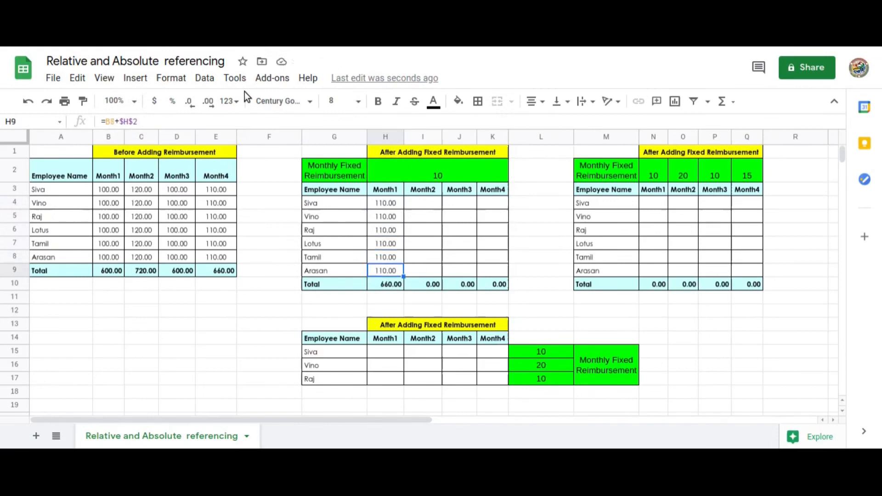
key("Up")
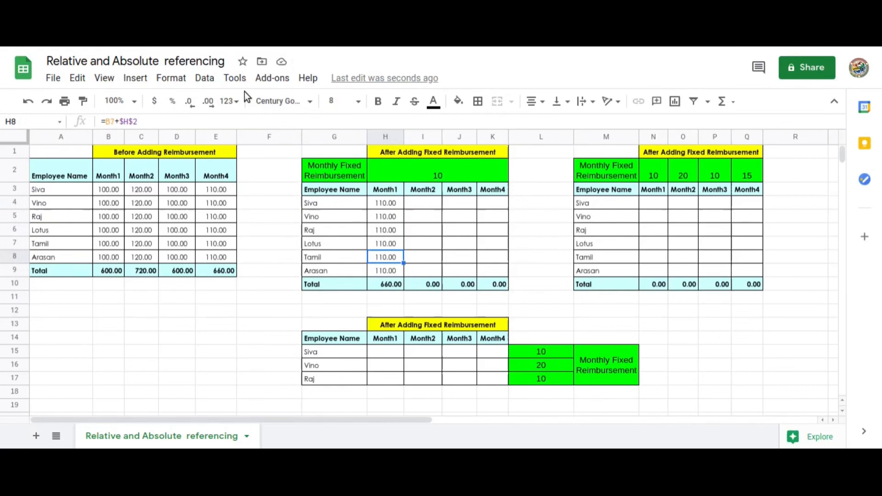
key("Up")
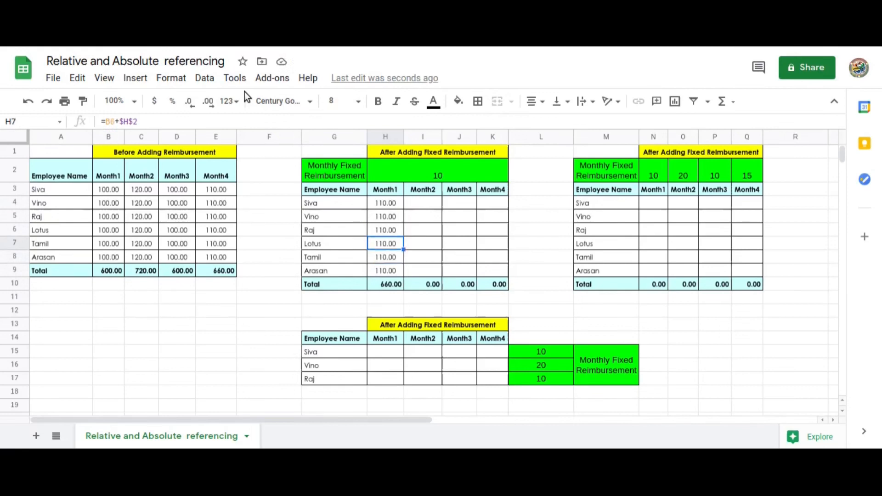
key("Up")
key("Up")
key("Up")
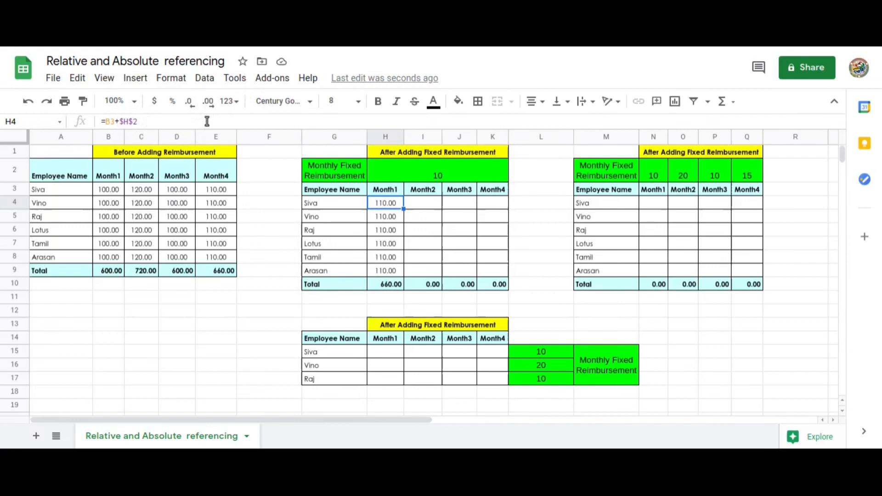
Cycle the reimbursement reference in H4's formula through its reference types and finish with =B3+$H$2
left_click(139, 121)
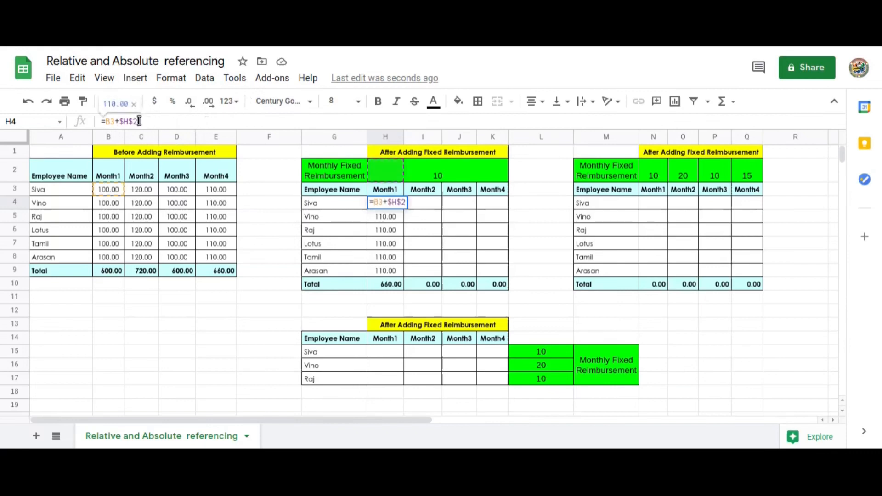
key("F4")
key("F4")
key("F4")
key("F4")
key("F4")
key("F4")
key("F4")
key("F4")
key("Return")
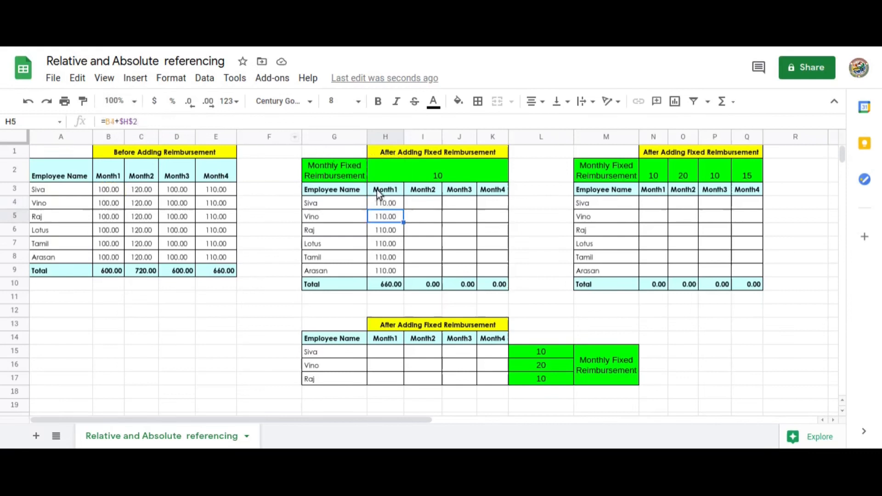
Copy the Month1 formula from H4 into I4:K9 for Month2 through Month4
left_click(390, 202)
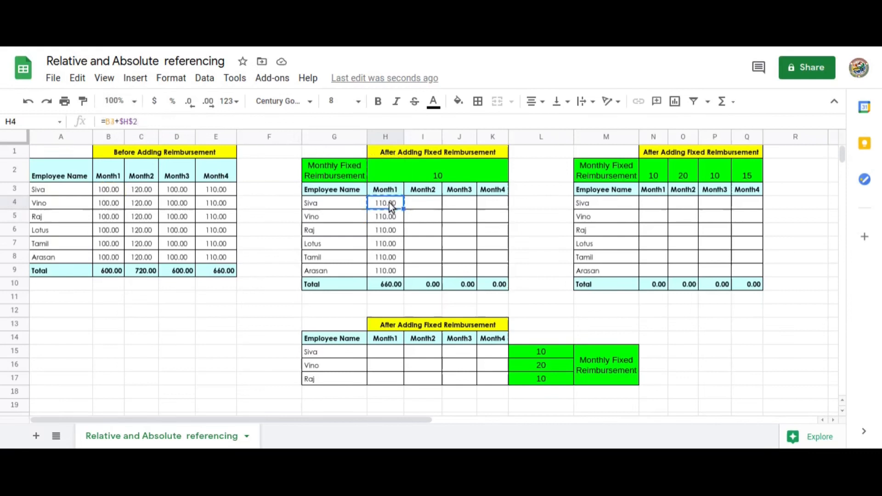
key("Right")
key("shift+Right")
key("shift+Right")
key("shift+Down")
key("shift+Down")
key("shift+Down")
key("shift+Down")
key("shift+Down")
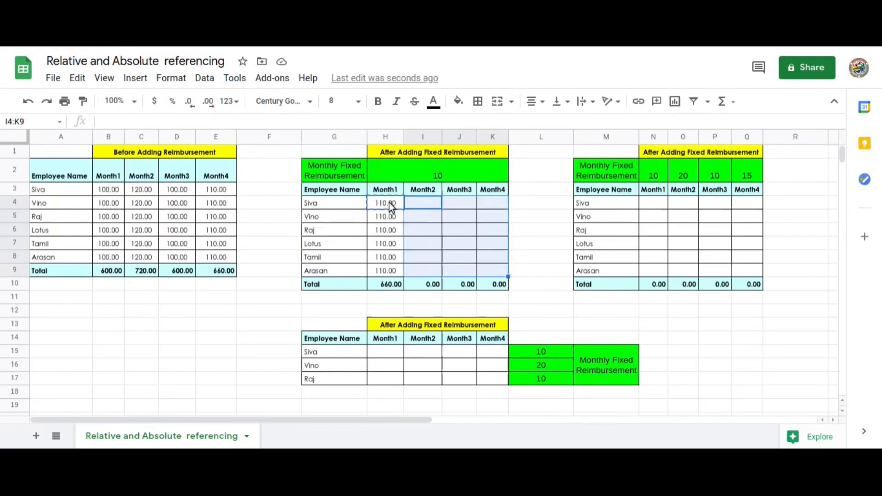
key("ctrl+v")
Review the copied formulas across I4:K4 and down Month4 to compare their relative and absolute references
key("Right")
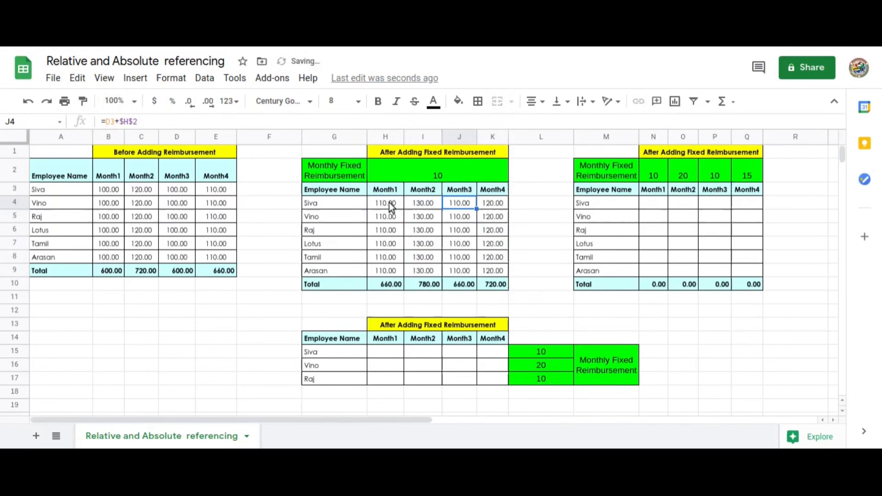
key("Left")
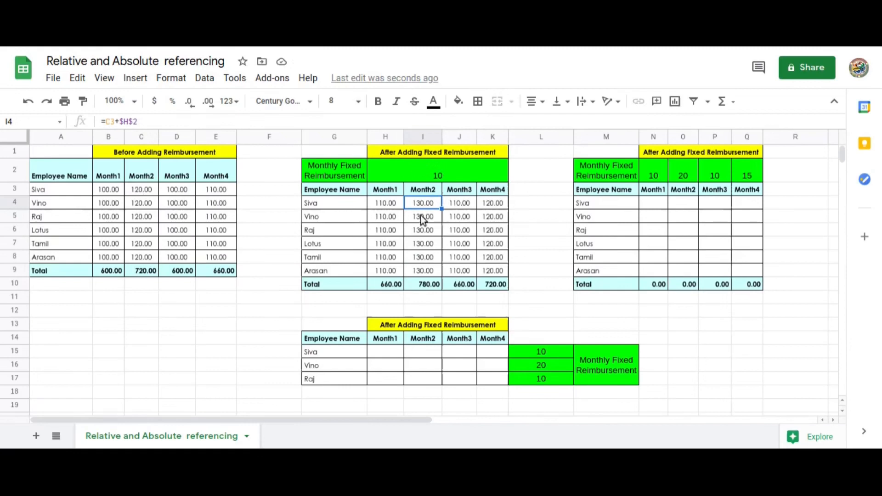
key("Right")
key("Right")
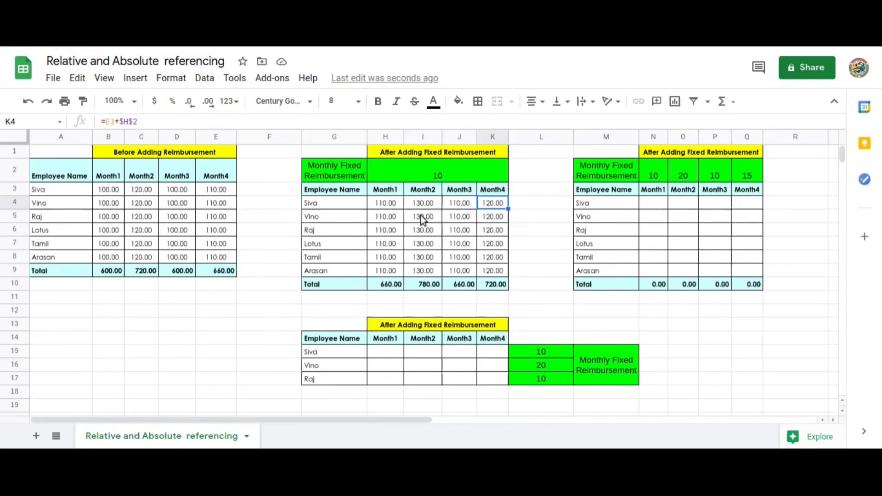
key("Left")
key("Left")
key("Left")
key("Right")
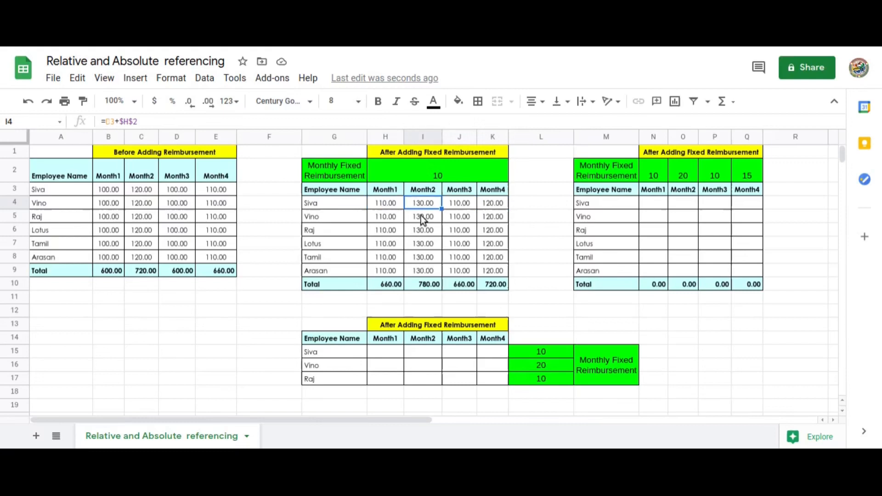
key("Right")
key("Right")
key("Down")
key("Down")
key("Down")
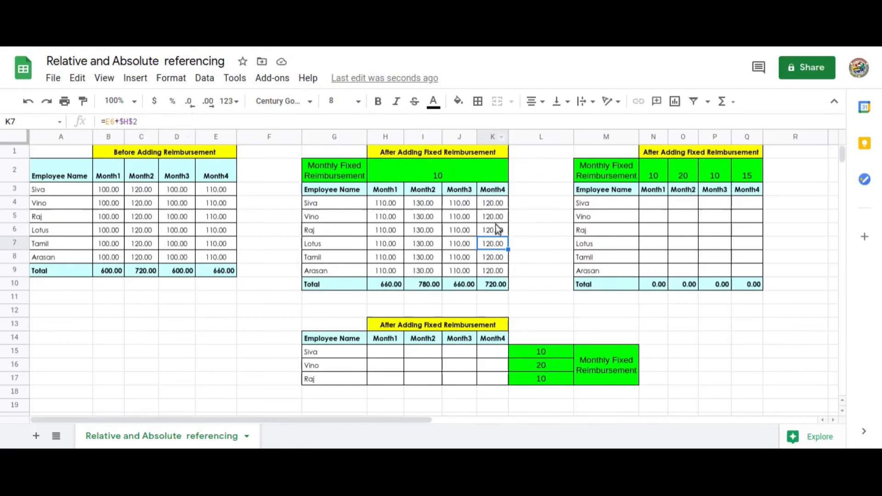
Enter the formula =B3+$N$2 in N4 to add the Month1 reimbursement to the first employee's amount
left_click(660, 205)
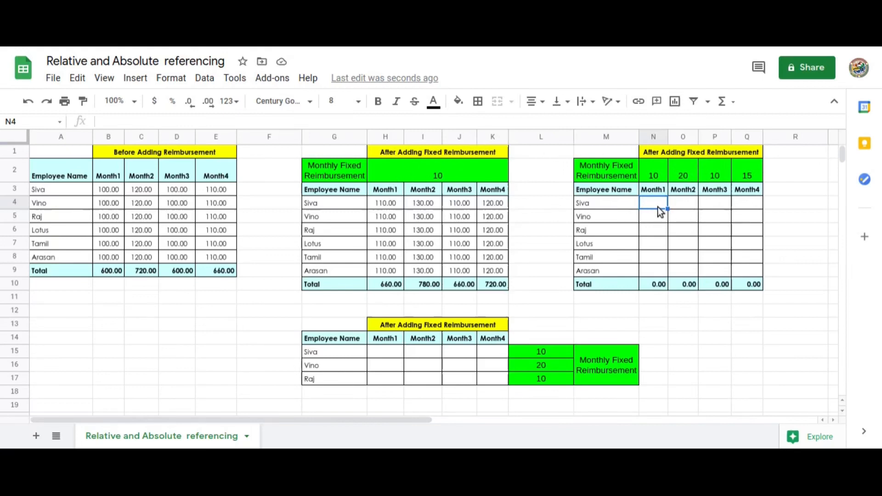
type("=")
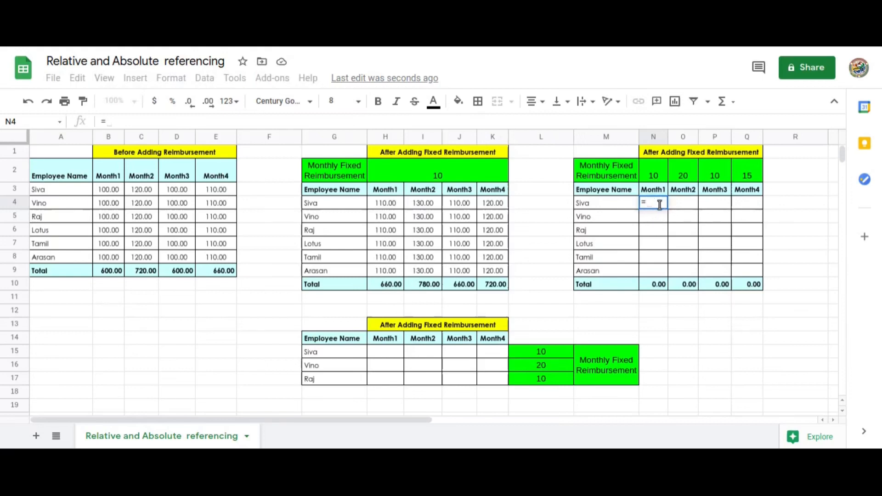
key("Left")
key("Left")
key("Left")
key("Left")
key("Left")
key("Left")
key("Left")
key("Left")
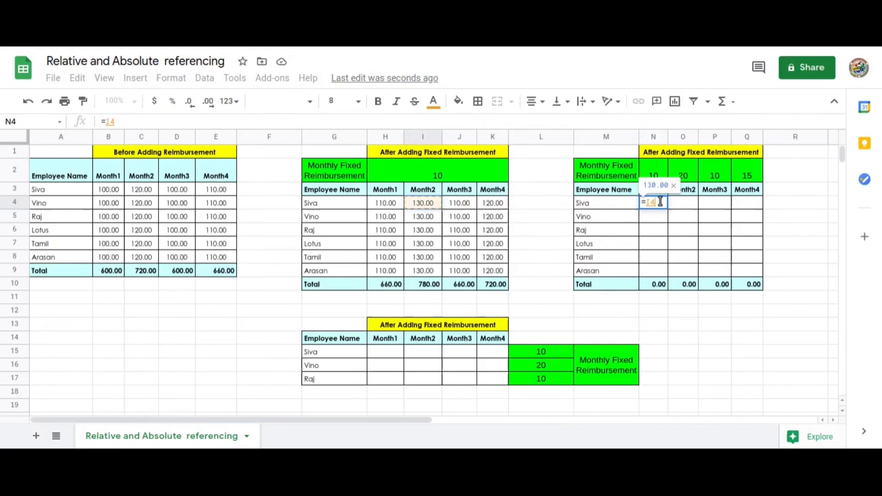
key("Left")
key("Left")
key("Left")
key("Left")
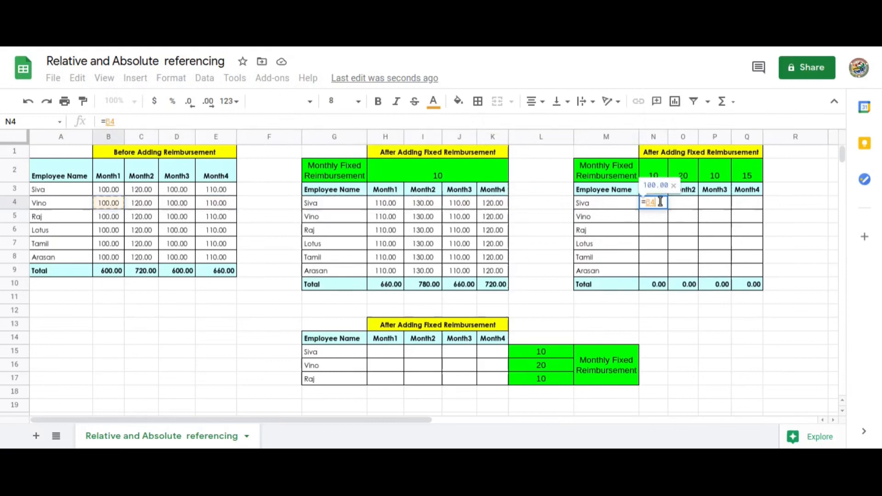
key("Up")
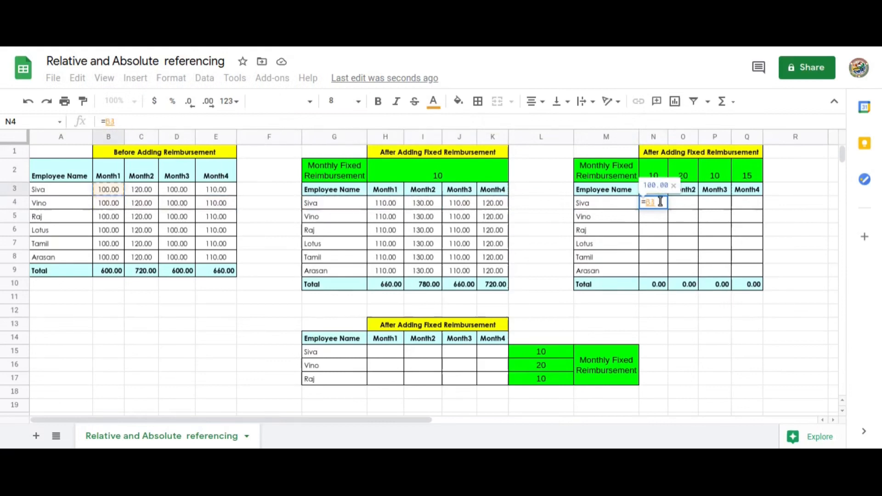
type("+")
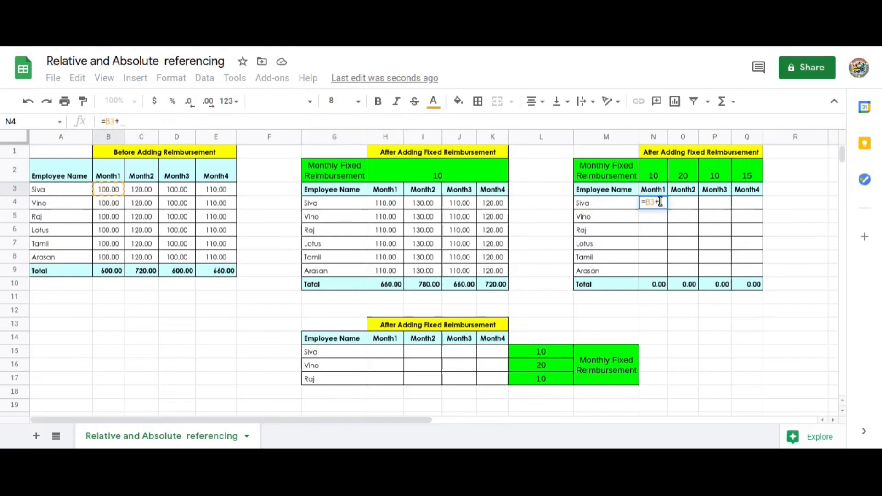
type("$")
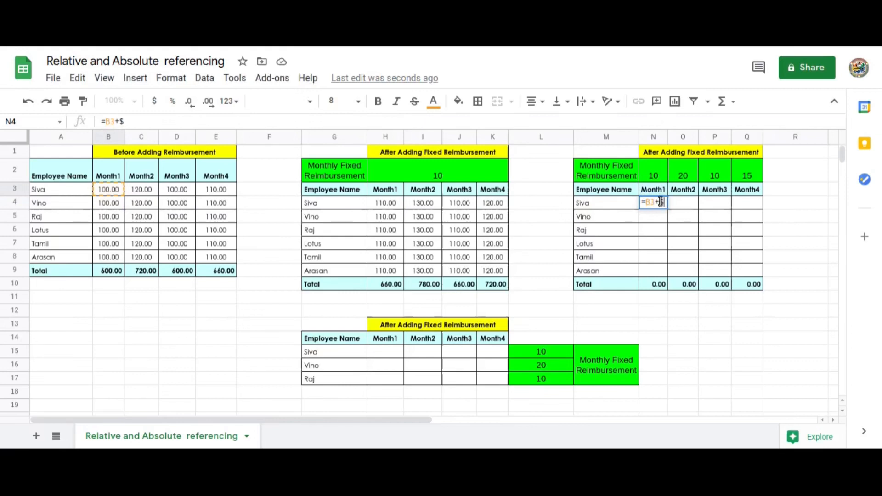
type("N$2")
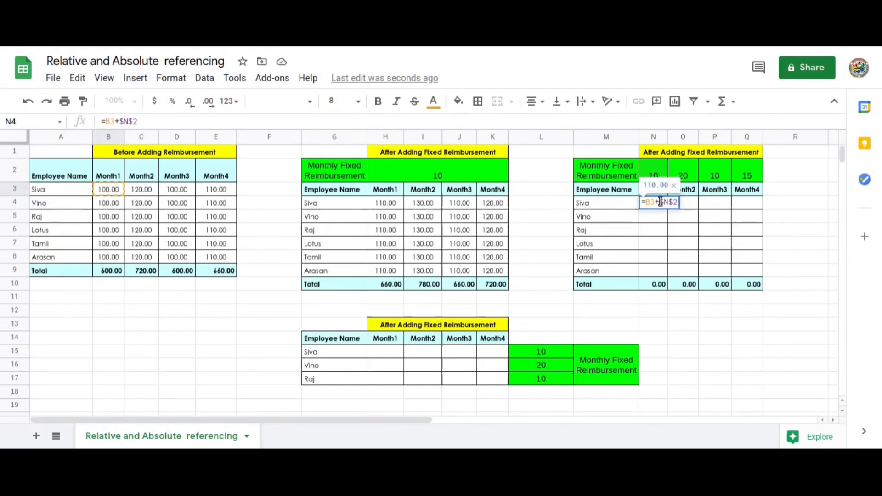
key("Return")
Fill the formula from N4 down through N9 for all employees in Month1
left_click(660, 202)
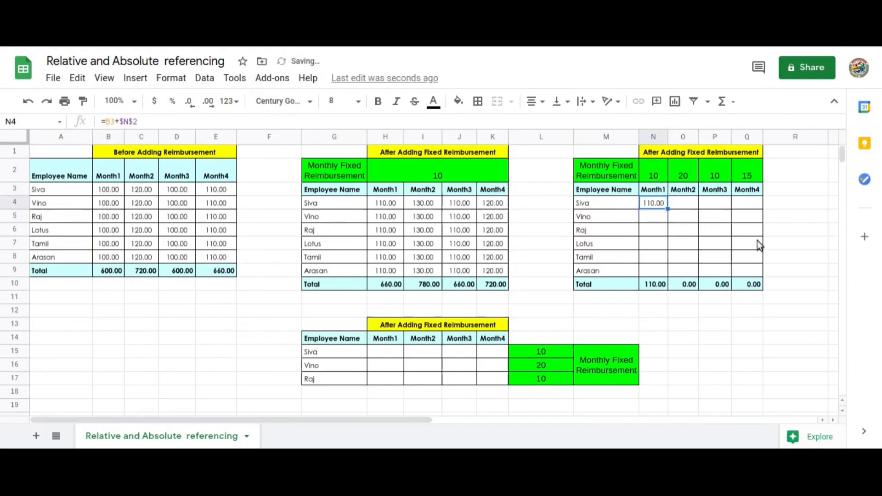
key("shift+Down")
key("shift+Down")
key("shift+Down")
key("shift+Down")
key("shift+Down")
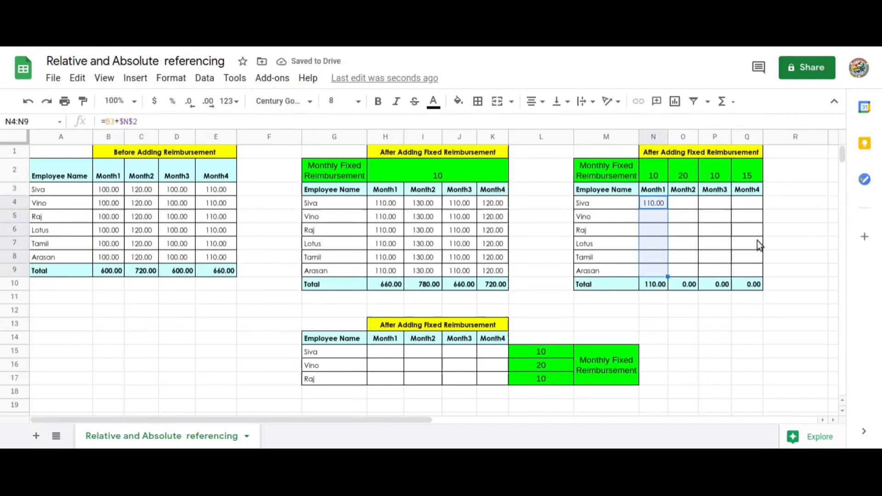
key("ctrl+d")
Review the filled Month1 formulas in column N to check their references to the Month1 reimbursement
key("Down")
key("Down")
key("Down")
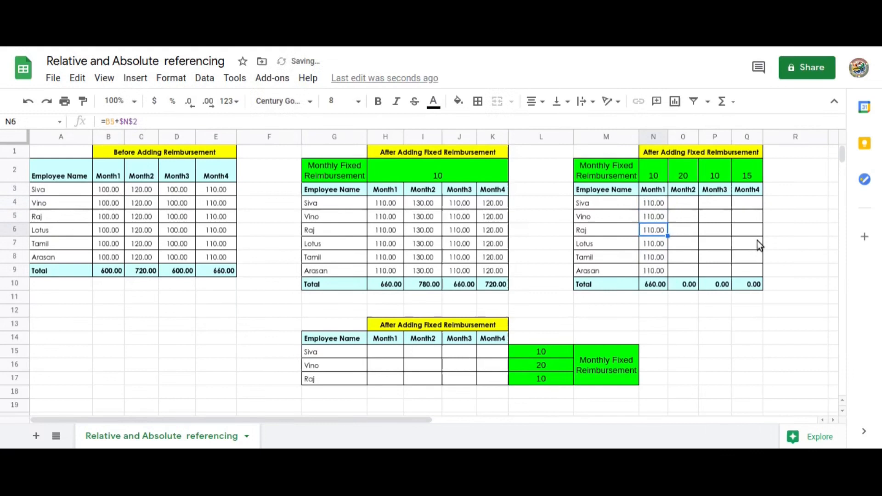
key("Up")
key("Up")
key("Up")
key("Up")
key("Up")
key("Down")
key("Down")
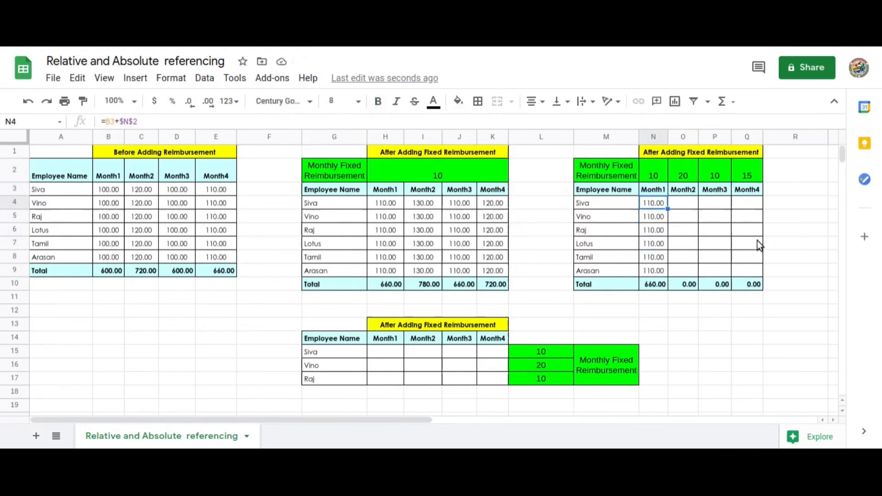
Copy the Month1 formula from N4 into O4:O9 for all employees in Month2
key("Right")
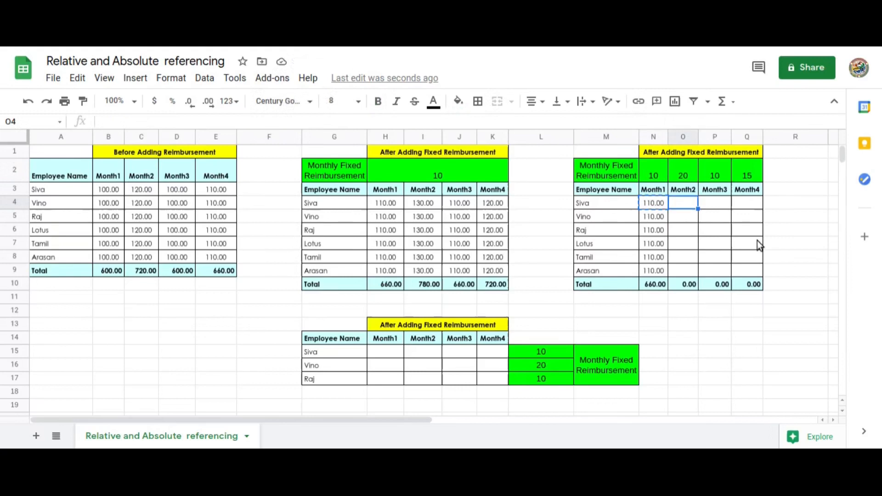
type("130.00")
key("shift+Down")
key("shift+Down")
key("shift+Down")
key("shift+Down")
key("shift+Down")
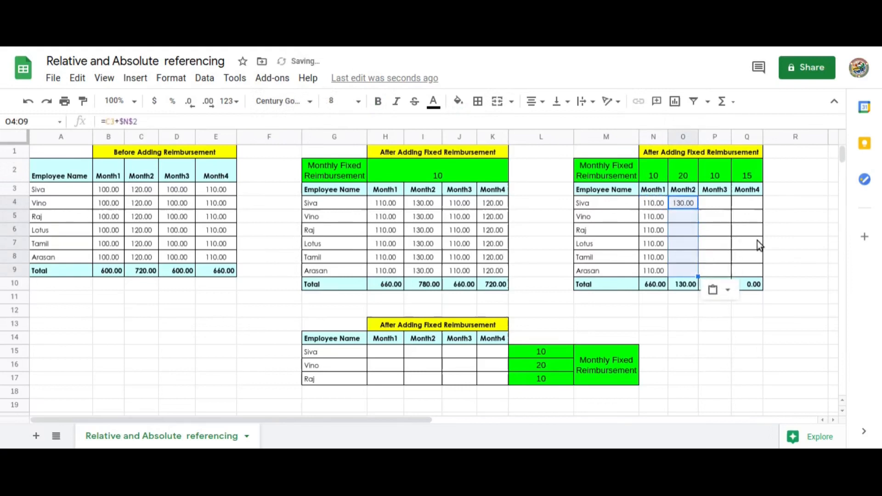
key("ctrl+v")
Compare the reimbursement references in N4 and O4 with the monthly reimbursement cells N2 and O2
key("shift+Up")
key("shift+Up")
key("shift+Up")
key("shift+Up")
key("shift+Up")
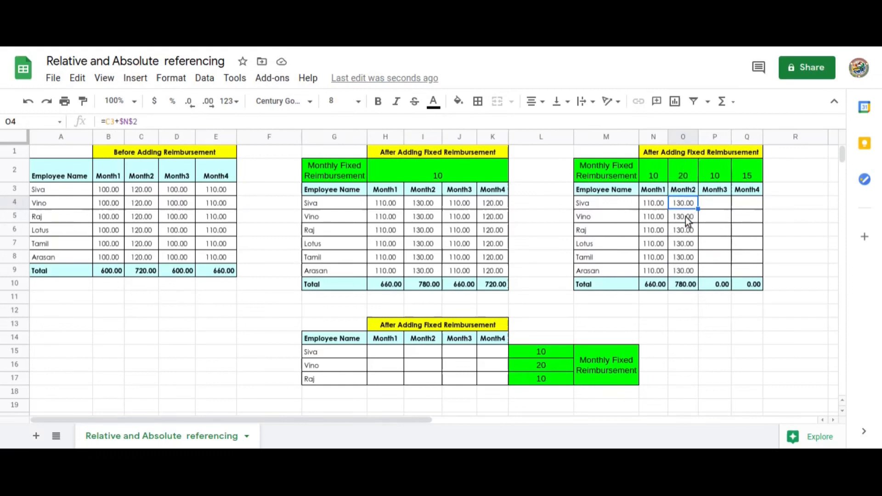
left_click(657, 174)
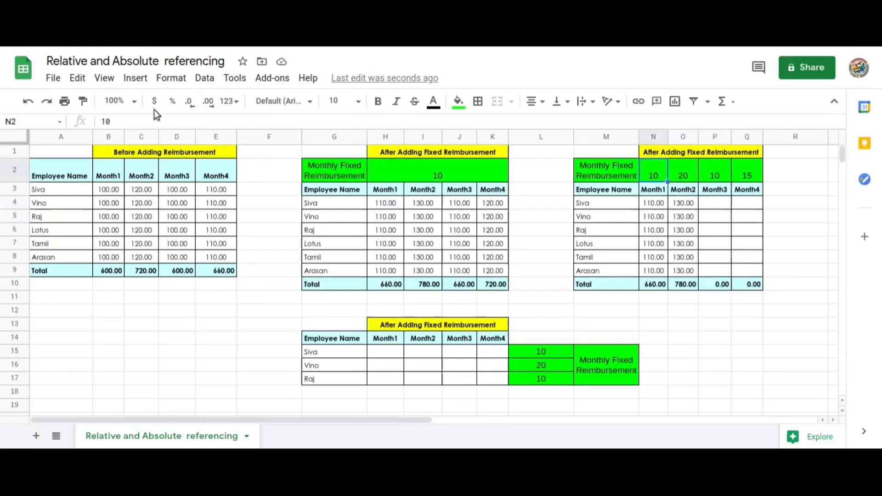
left_click(660, 202)
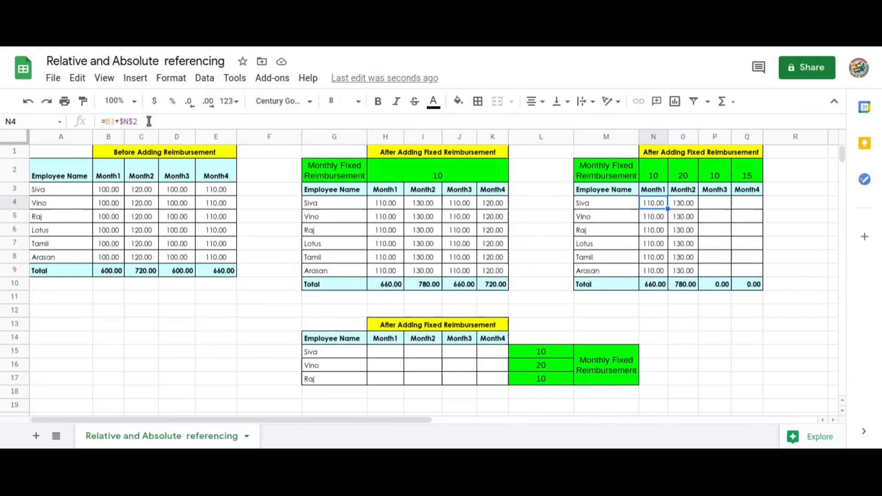
left_click(685, 202)
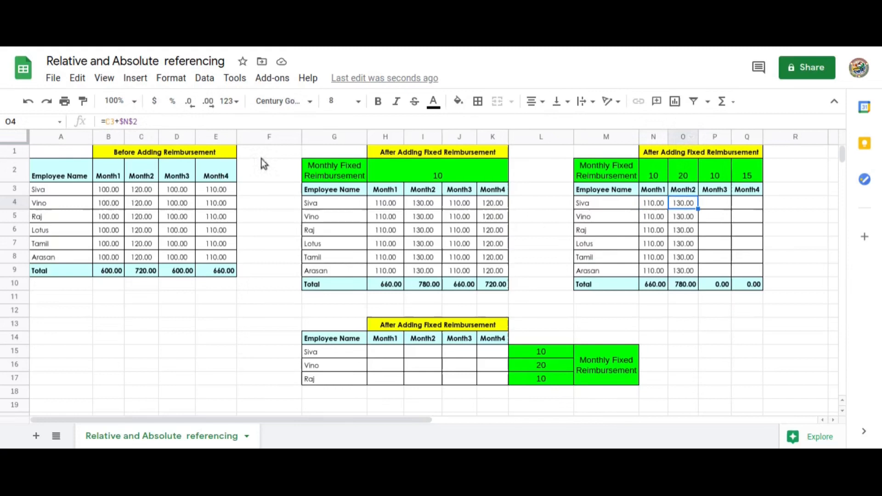
left_click(682, 175)
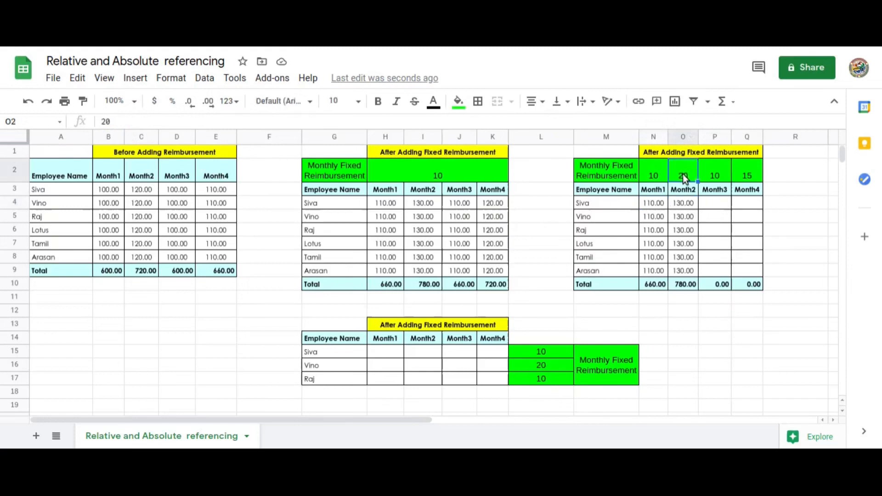
Change the reimbursement reference in O4 to the Month2 cell so the formula reads =C3+$O$2
left_click(680, 202)
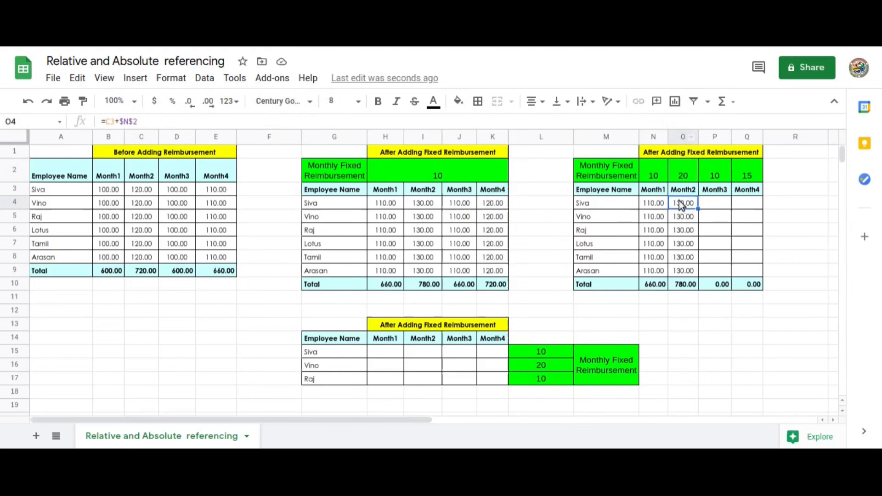
left_click(130, 121)
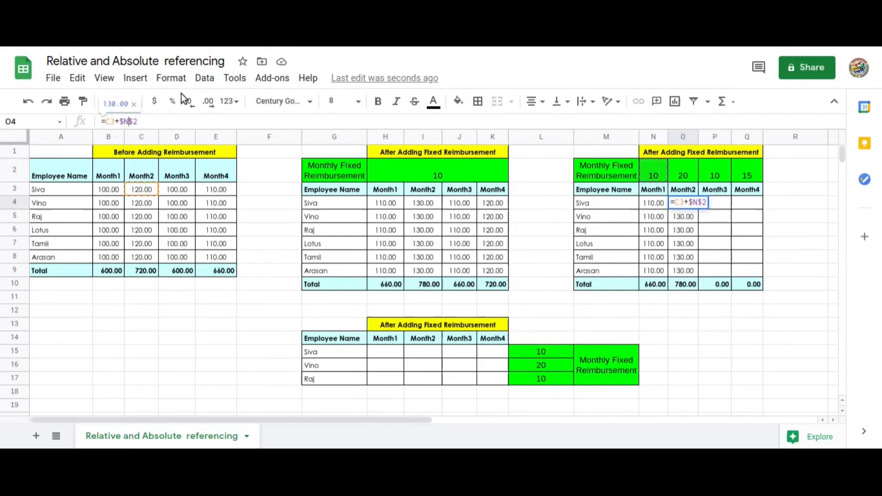
key("BackSpace")
type("O")
key("Return")
Fill the corrected formula from O4 down through O9 for all employees in Month2
key("shift+Down")
key("shift+Down")
key("shift+Down")
key("shift+Down")
key("shift+Down")
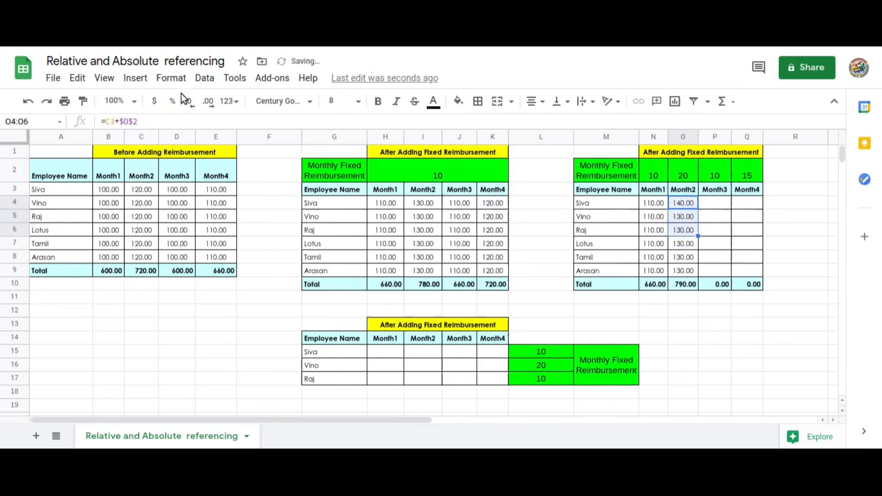
key("ctrl+d")
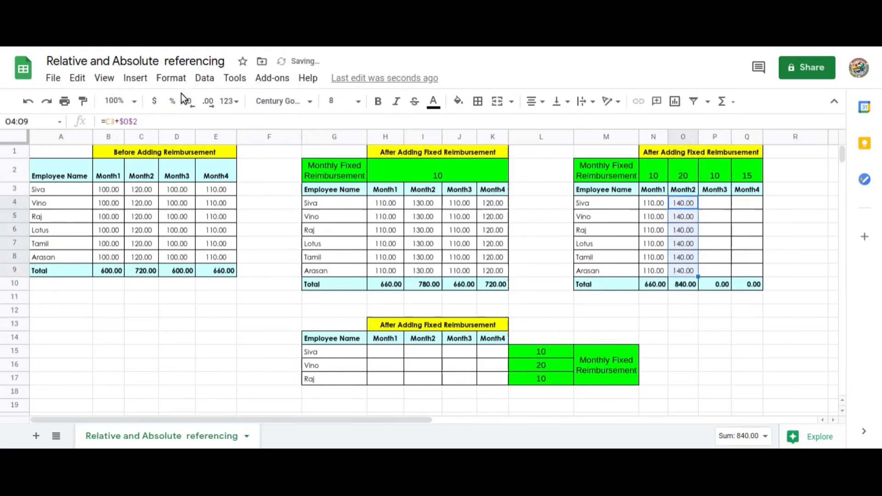
Compare the Month1 and Month2 formulas in N4 and O4 with the empty Month3 and Month4 cells beside them
key("Right")
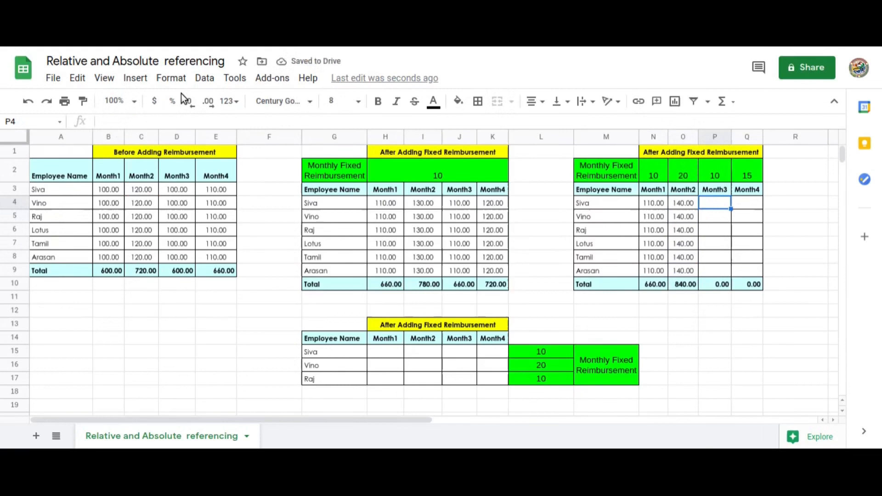
key("Left")
key("Right")
key("Right")
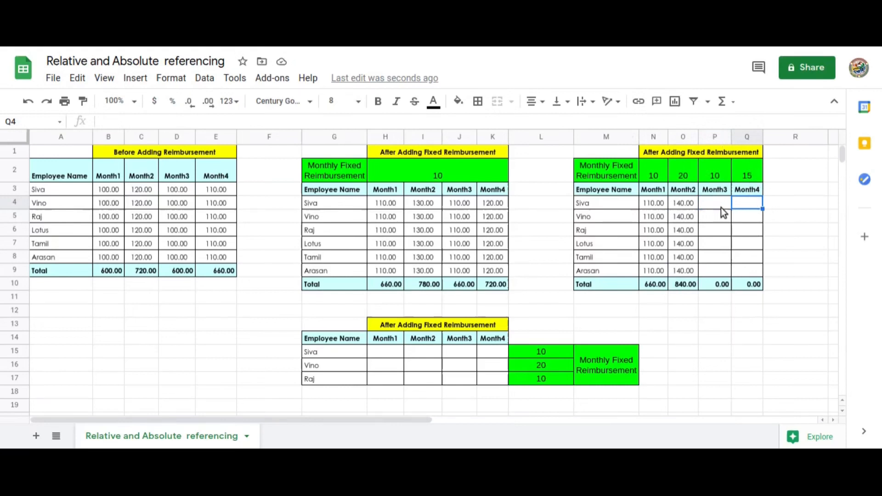
key("Left")
key("Left")
key("Left")
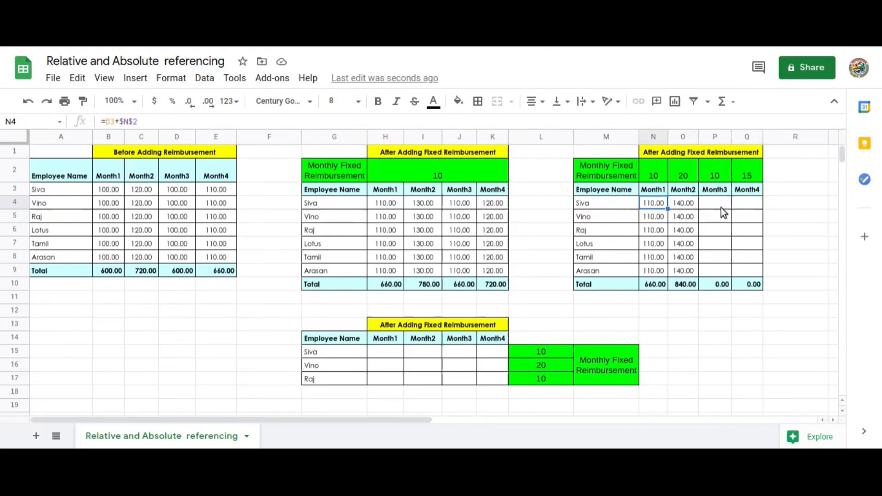
key("Right")
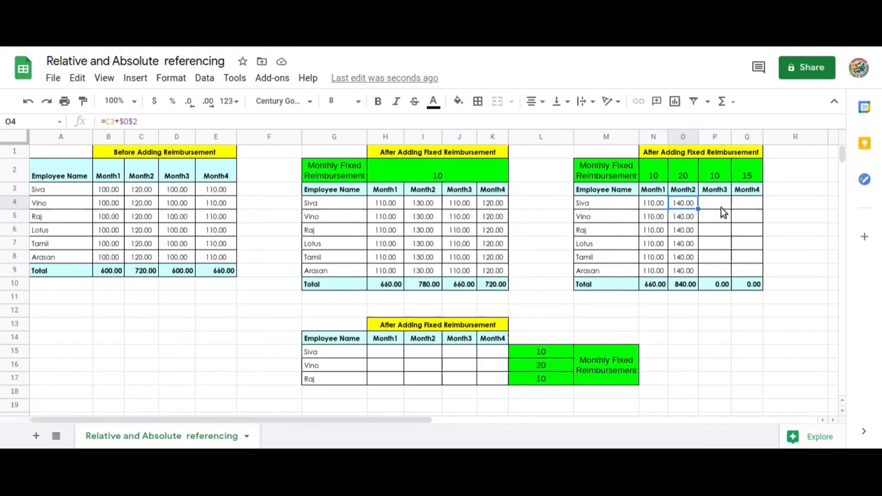
key("Right")
key("Right")
key("Left")
key("Left")
key("Left")
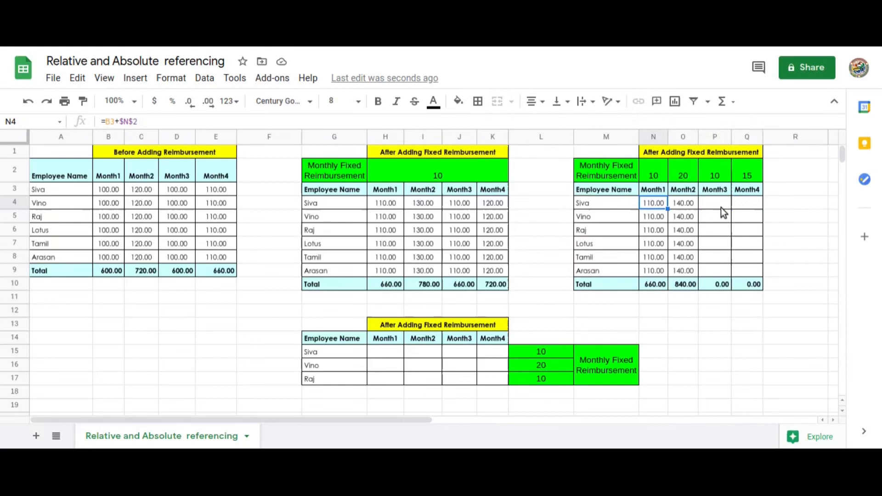
Examine the first employee's formulas in row 4 and the whole Month1 to Month4 range N4:Q9 that needs them
key("Right")
key("Right")
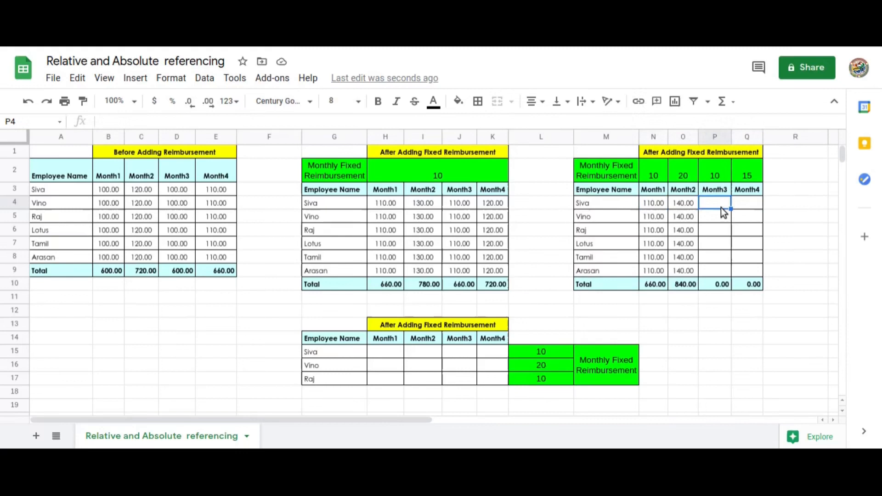
key("Right")
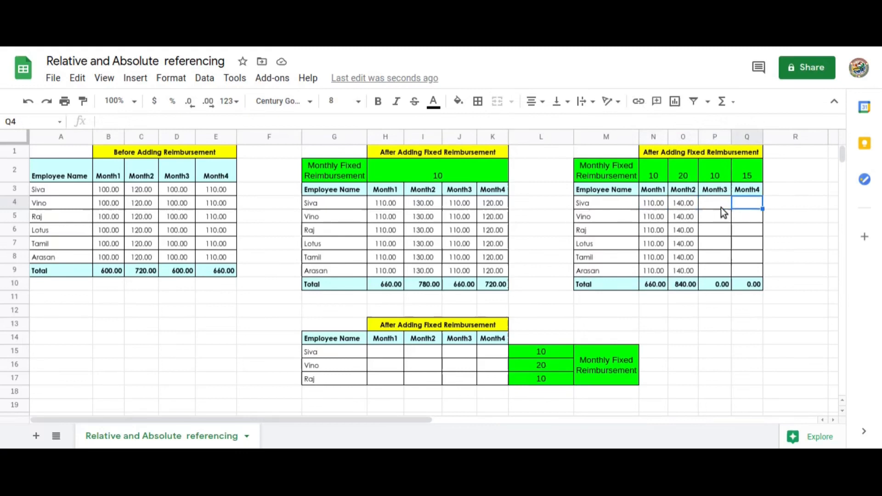
key("Left")
key("Left")
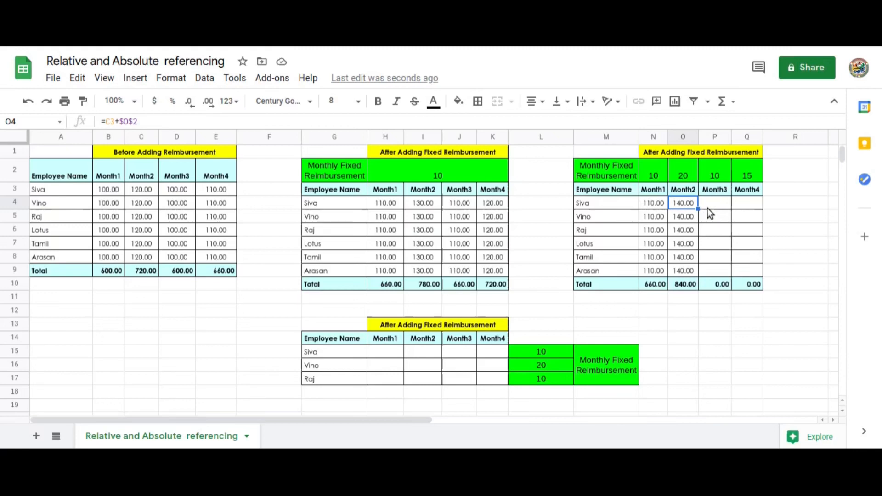
key("Left")
key("shift+Right")
key("shift+Right")
key("shift+Right")
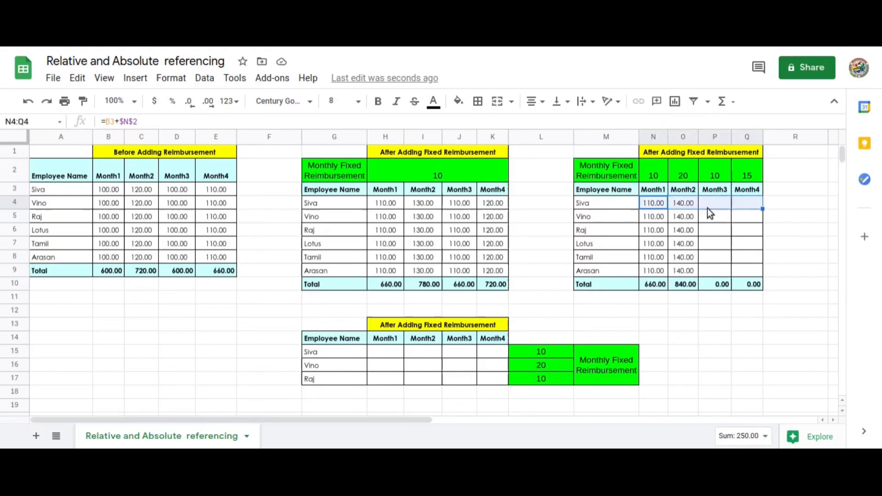
key("shift+Down")
key("shift+Down")
key("shift+Down")
key("shift+Down")
key("shift+Down")
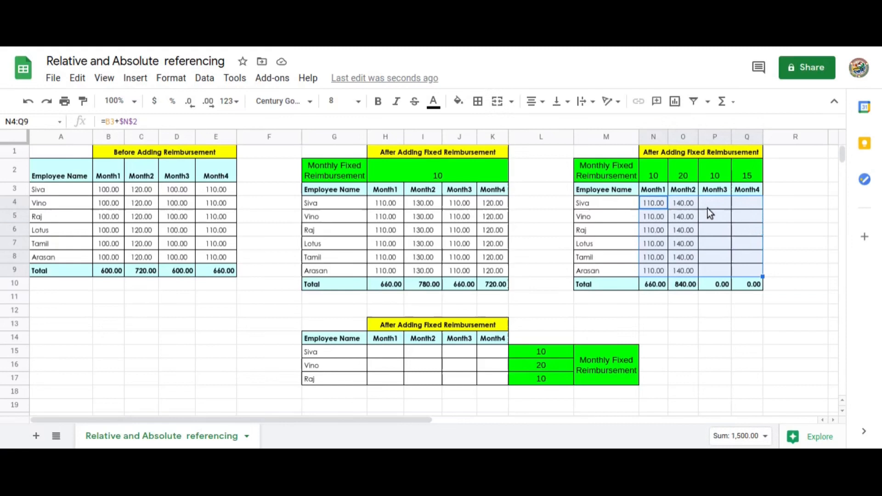
key("Right")
key("Right")
key("Left")
key("Left")
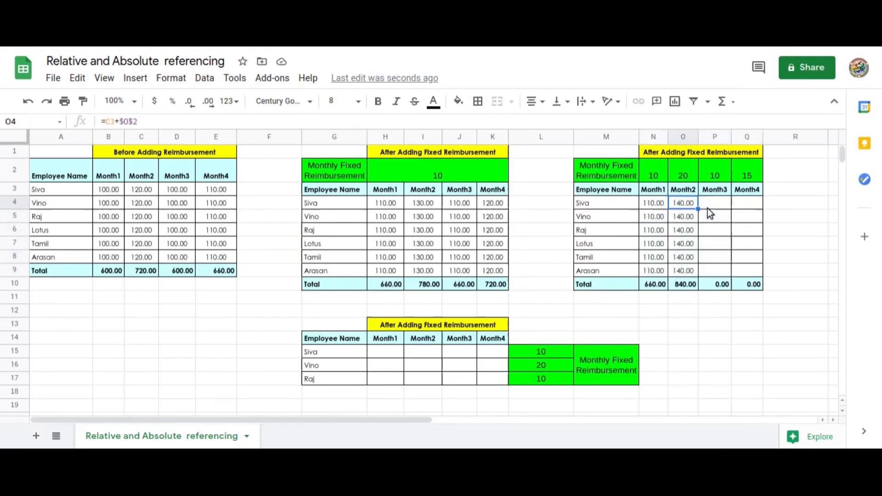
key("Right")
key("Right")
key("Right")
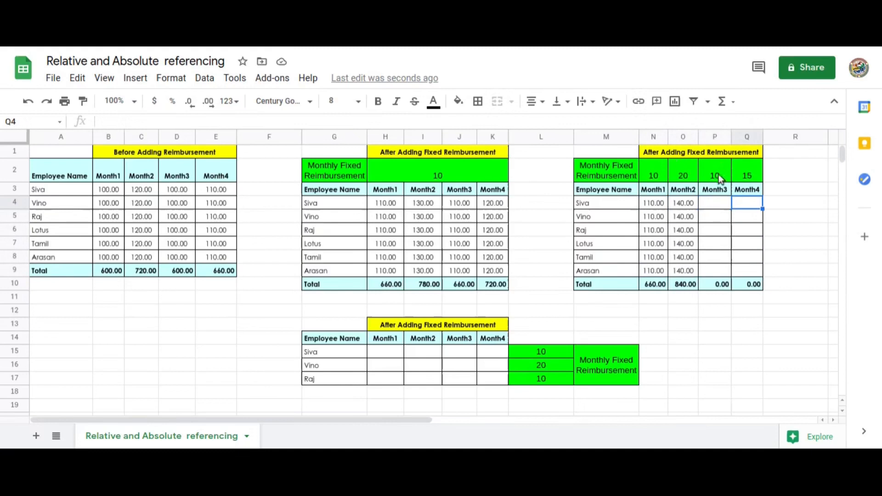
Compare the monthly reimbursement cells N2 through Q2 with the absolute reference used in the N4 formula
left_click(660, 173)
key("Right")
key("Right")
key("Right")
key("Left")
key("Left")
key("Left")
key("Left")
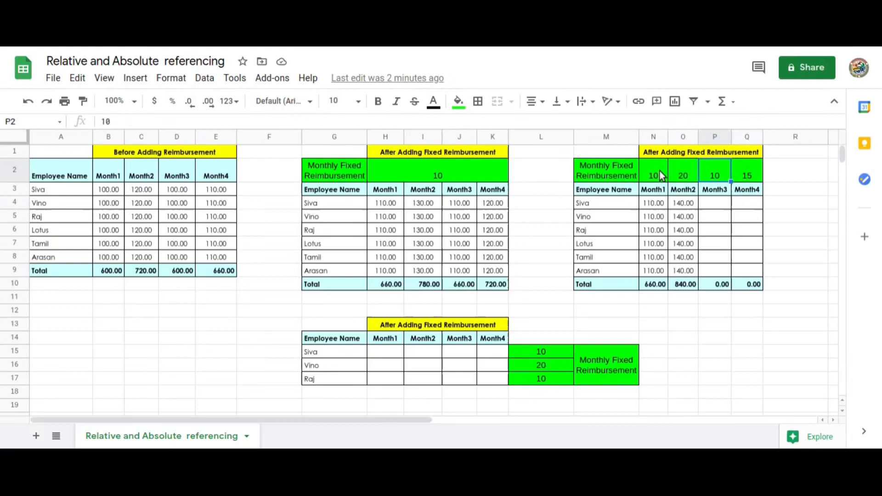
key("Right")
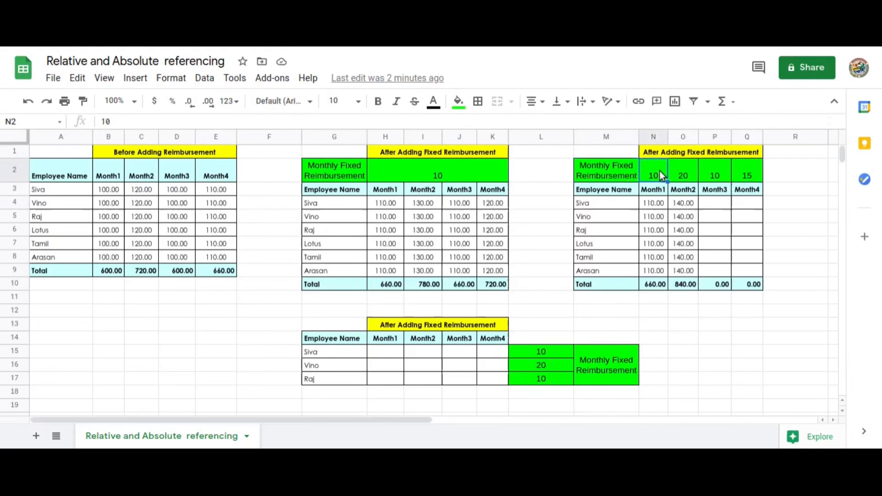
key("Down")
key("Down")
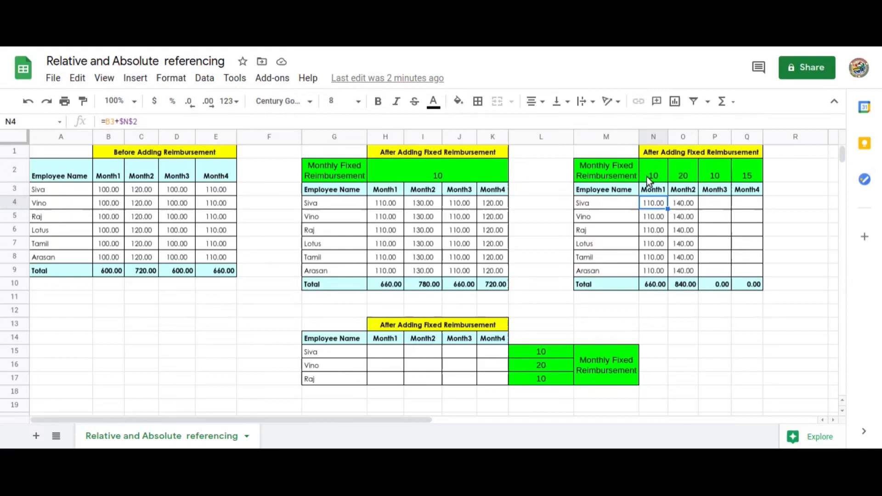
key("F2")
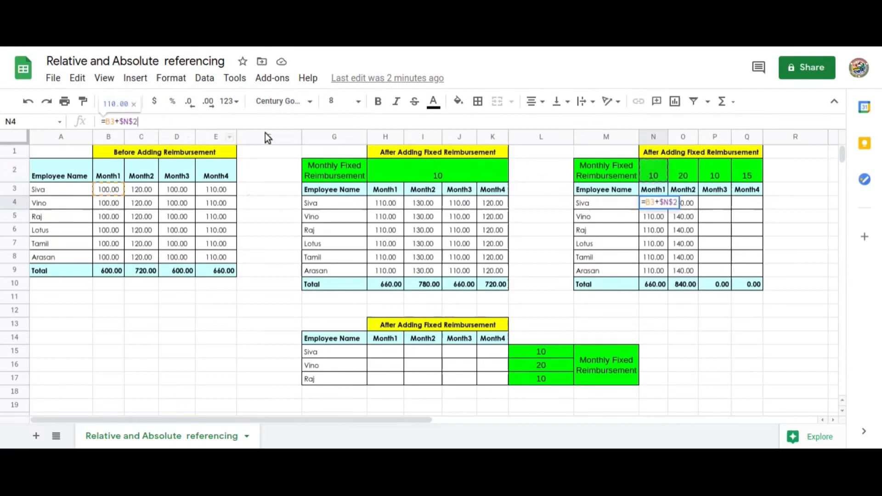
key("Escape")
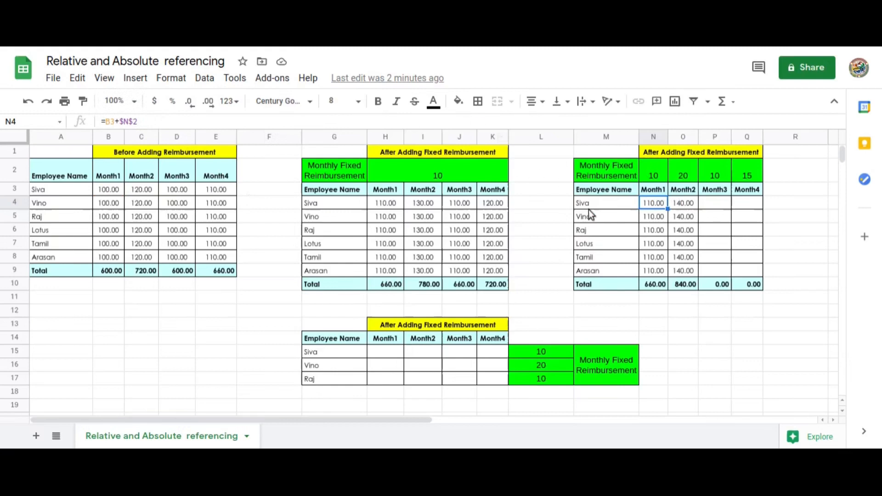
Clear the Month1 and Month2 formulas for all employees in N4:O9
key("Right")
key("shift+Down")
key("shift+Down")
key("shift+Down")
key("shift+Down")
key("shift+Down")
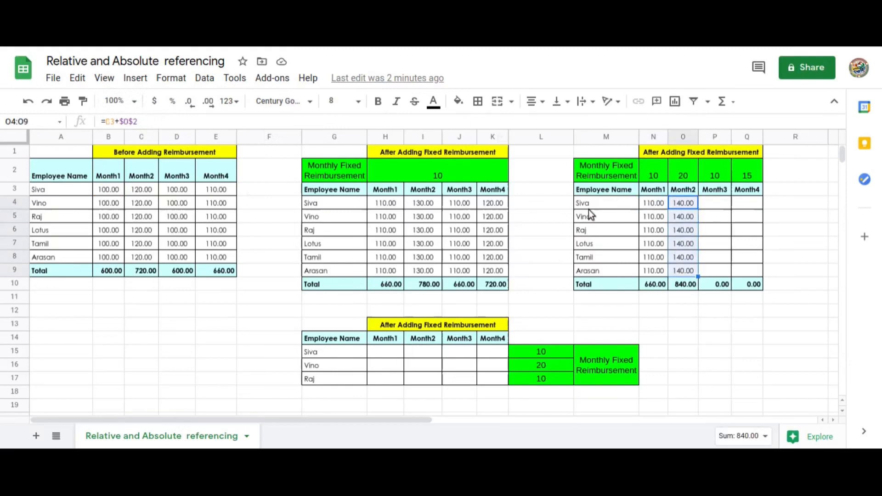
key("shift+Left")
key("Delete")
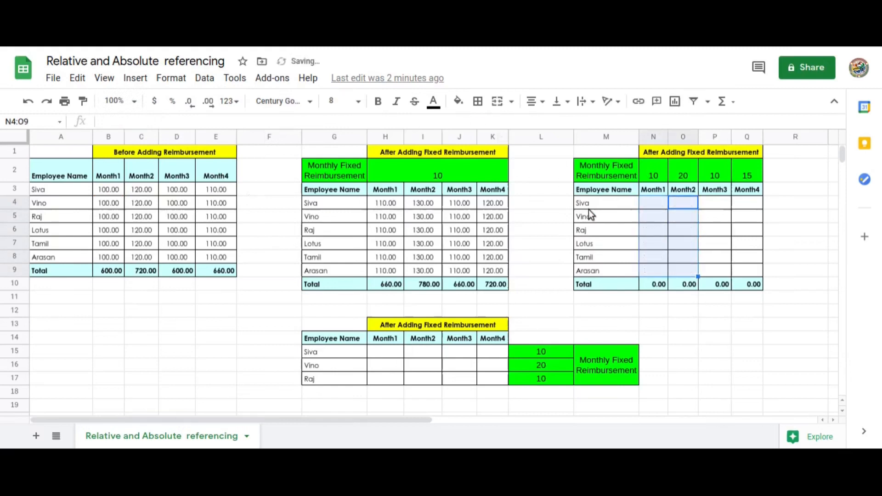
Enter the formula =B3+N$2 in N4, locking only the row of the Month1 reimbursement reference
key("Down")
key("Up")
type("=")
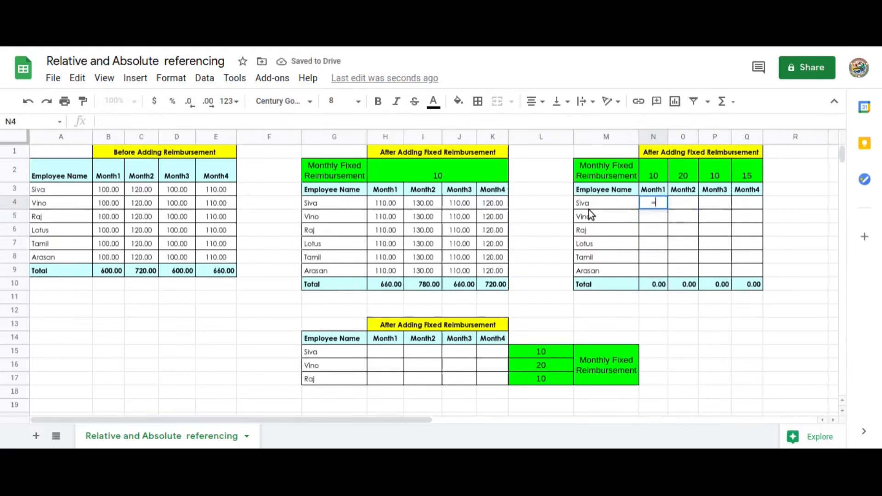
key("Left")
key("Left")
key("Left")
key("Left")
key("Left")
key("Left")
key("Left")
key("Left")
key("Left")
key("Left")
key("Left")
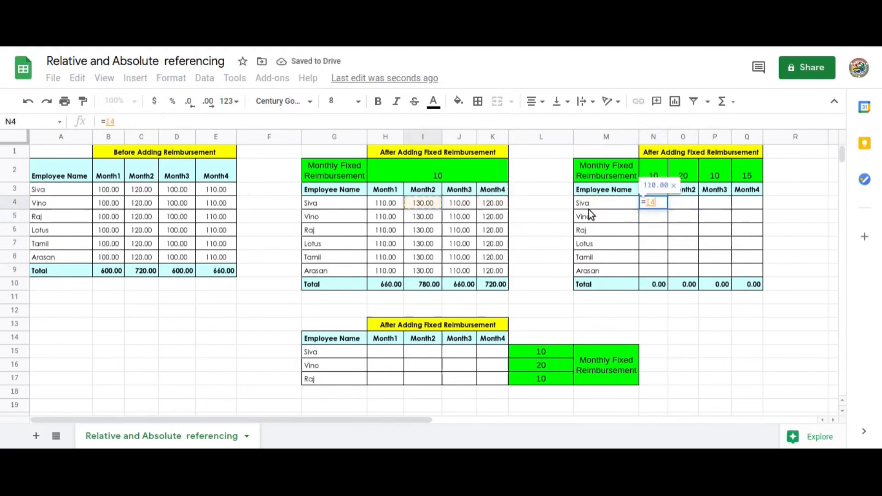
key("Up")
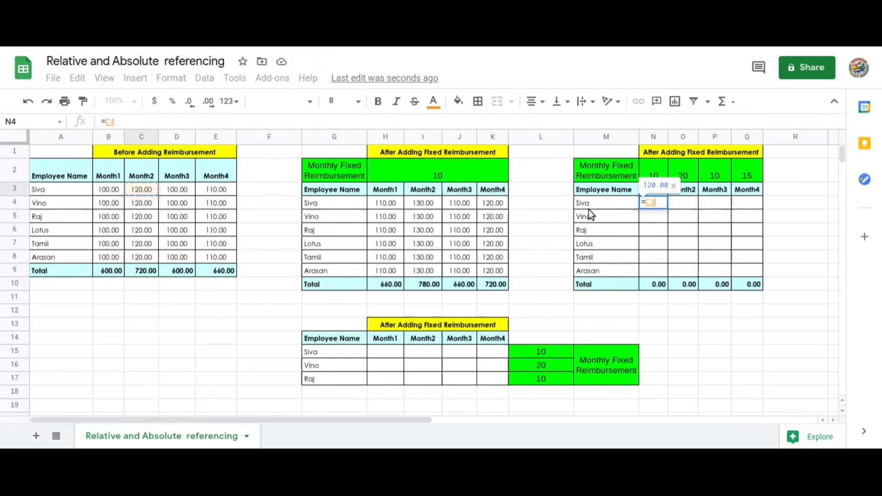
key("Left")
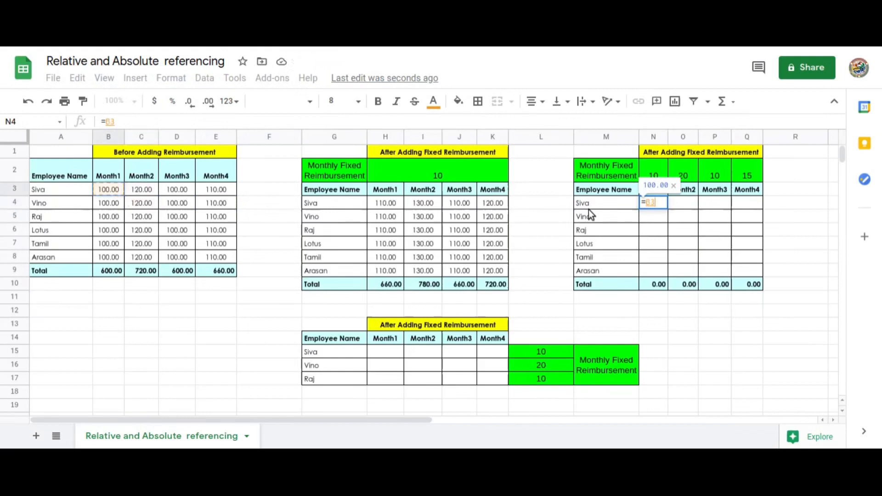
type("+")
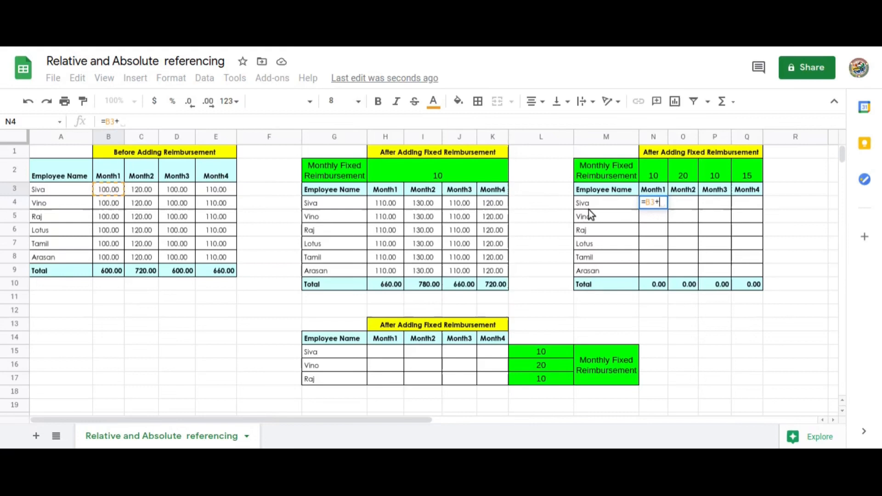
type("N$")
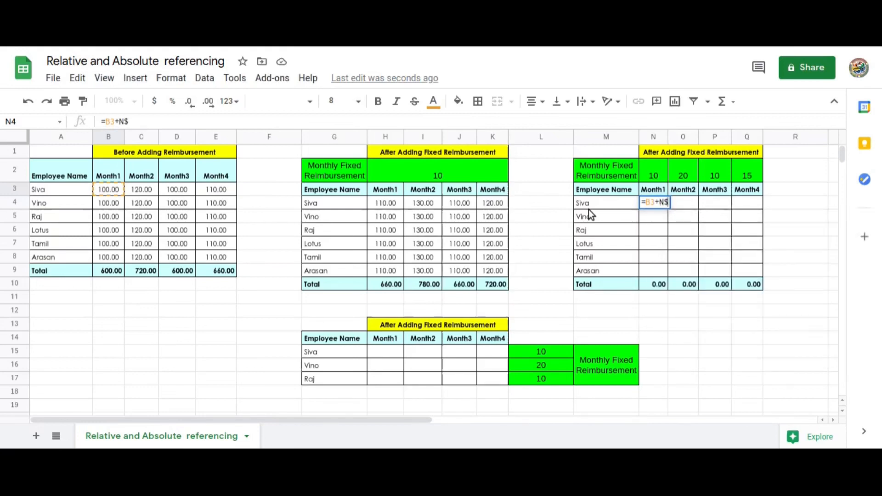
type("2")
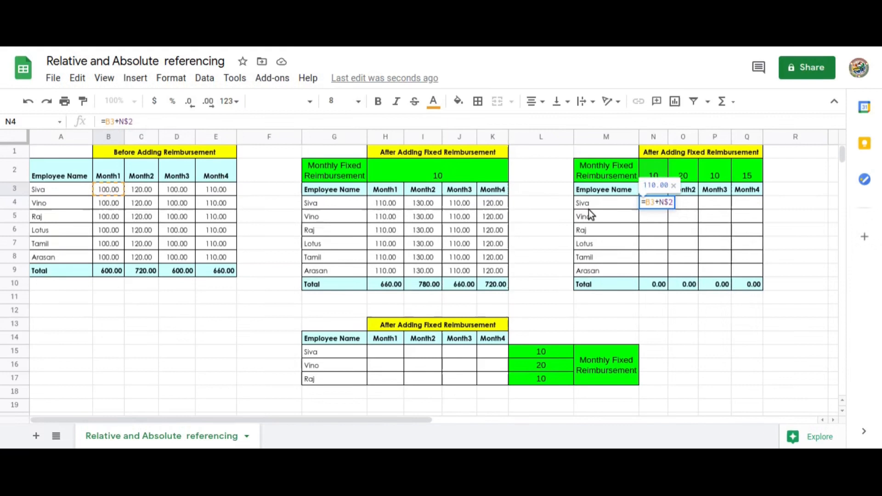
key("Return")
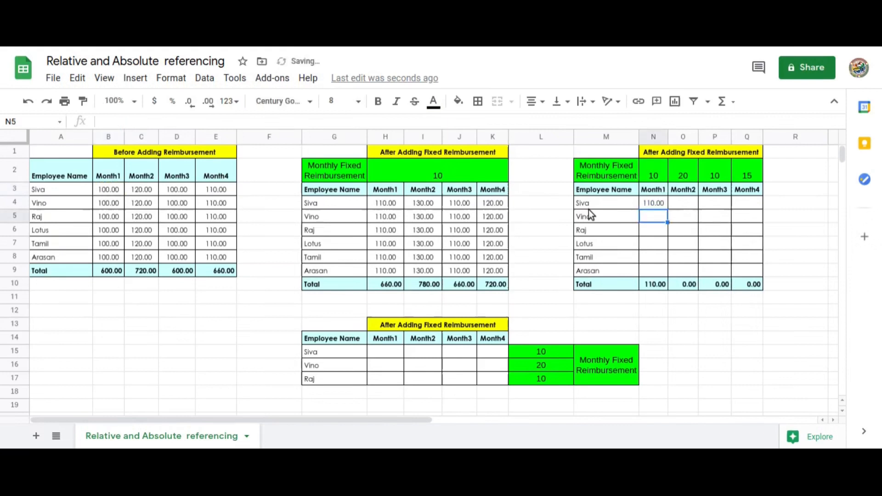
Fill the N4 formula down through N9 for all employees in Month1
left_click(657, 201)
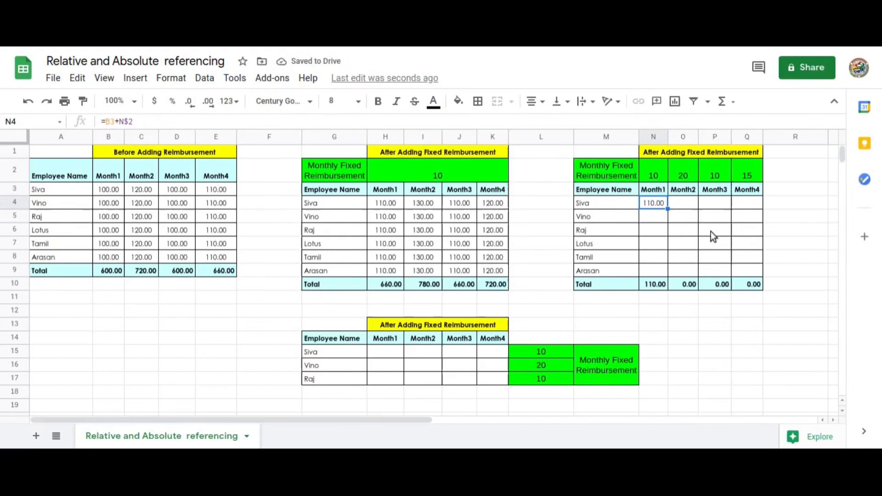
key("shift+Down")
key("shift+Down")
key("shift+Down")
key("shift+Down")
key("shift+Down")
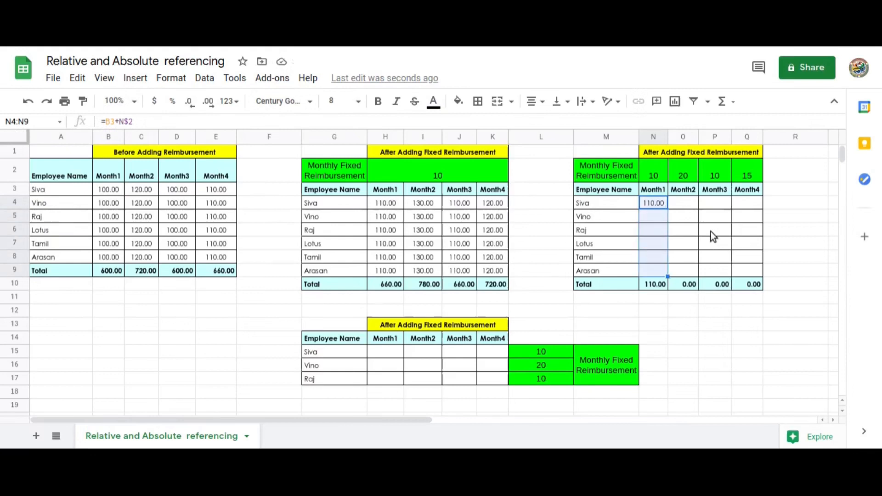
key("ctrl+d")
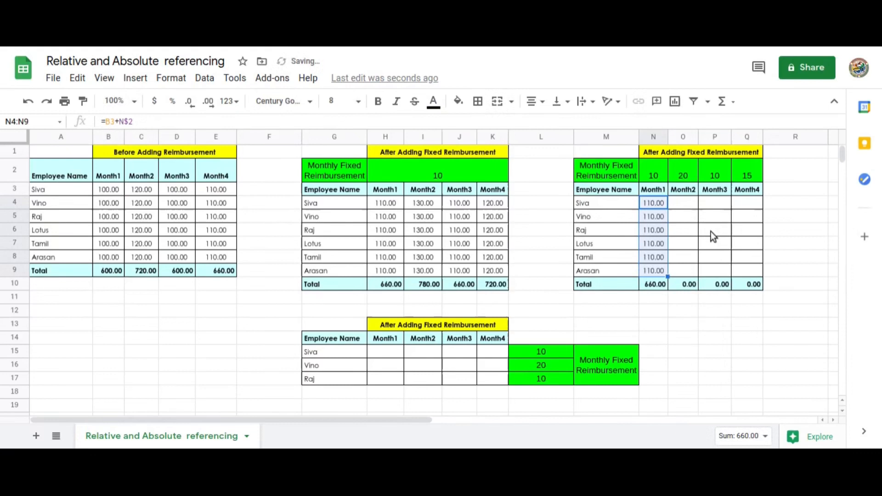
Examine how the amount and reimbursement references behave in the Month1 formulas from N4 down to N9
key("Down")
key("Down")
key("Down")
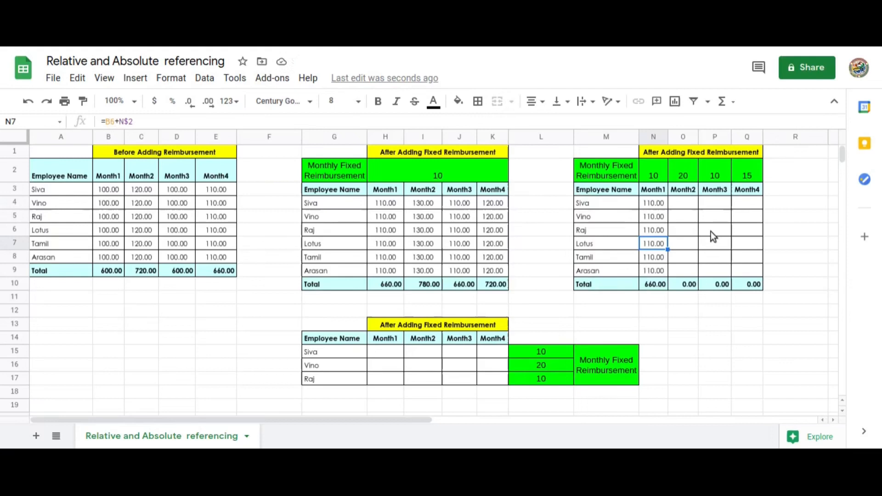
key("Down")
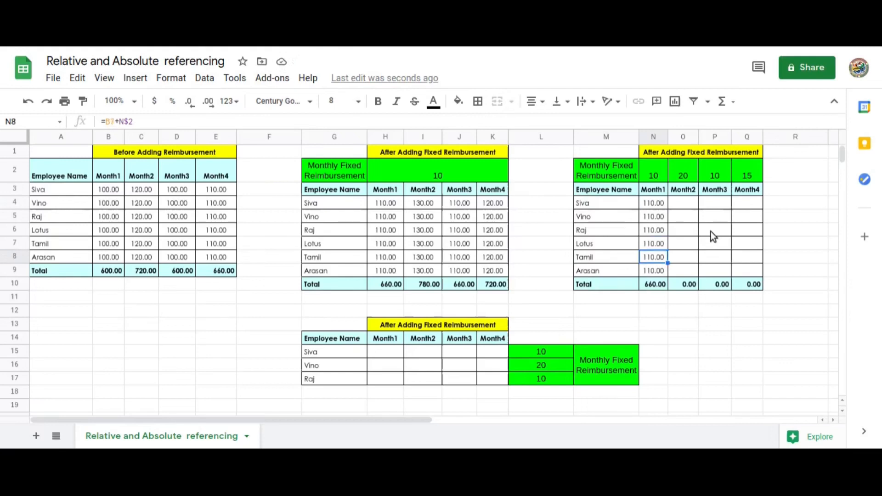
key("Down")
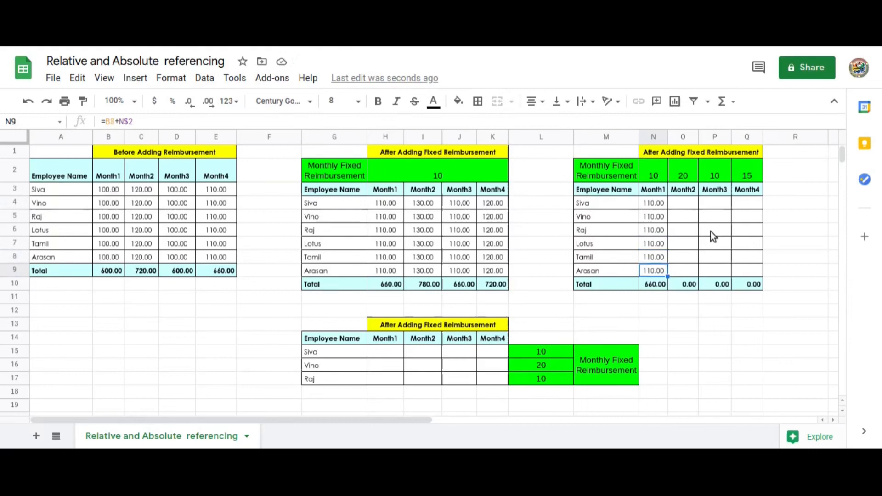
key("Up")
key("Up")
key("Up")
key("Up")
key("Up")
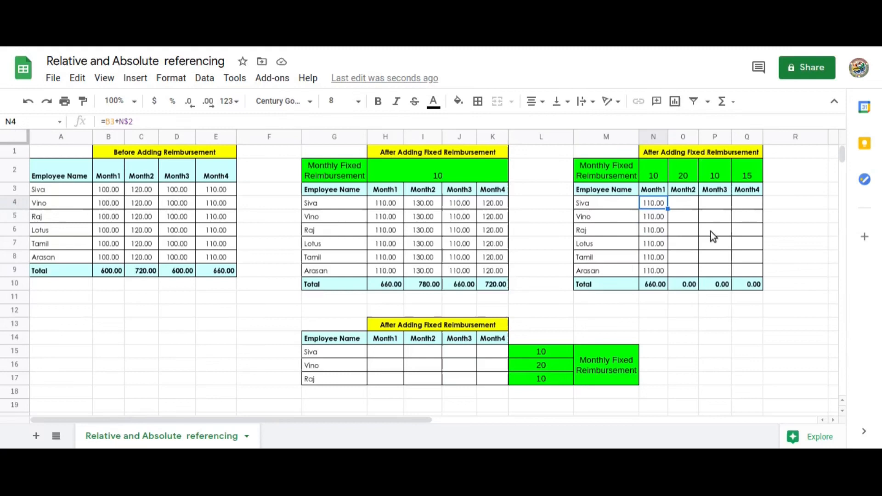
Copy the Month1 formula from N4 into O4 through O9 so the Month2 formulas start with =C3+O$2
key("Right")
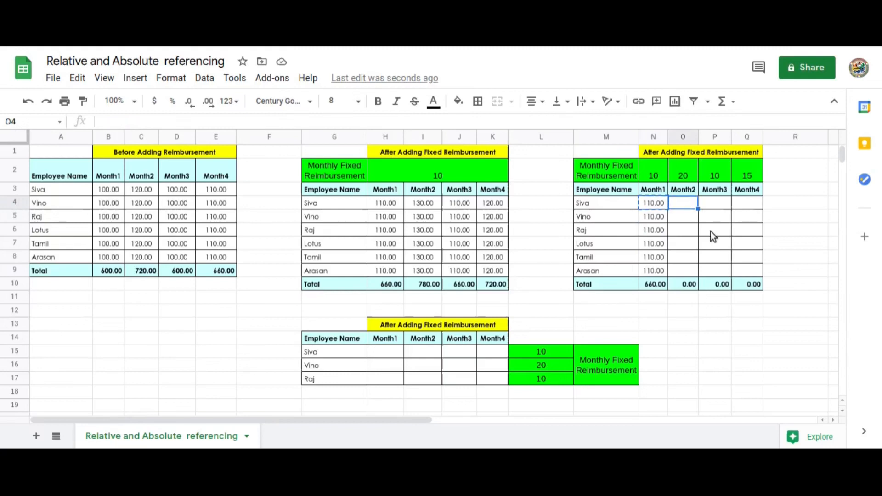
type("=C3+O$2")
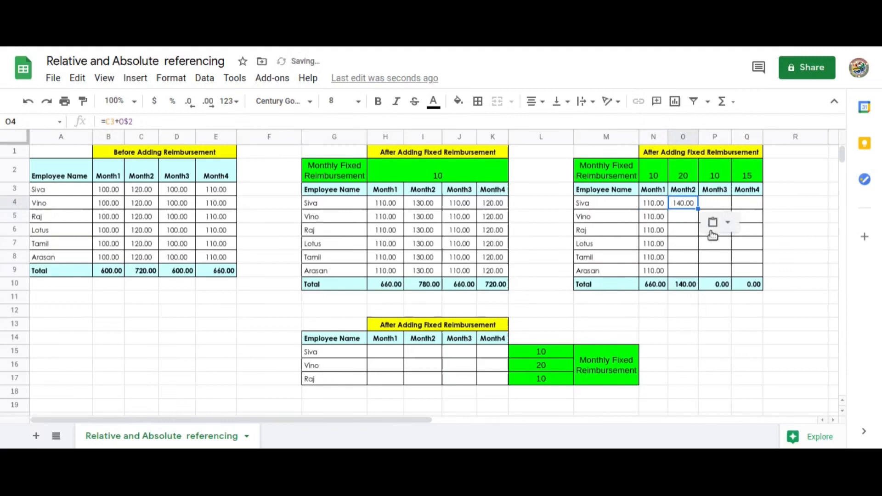
key("shift+Down")
key("shift+Down")
key("shift+Down")
key("shift+Down")
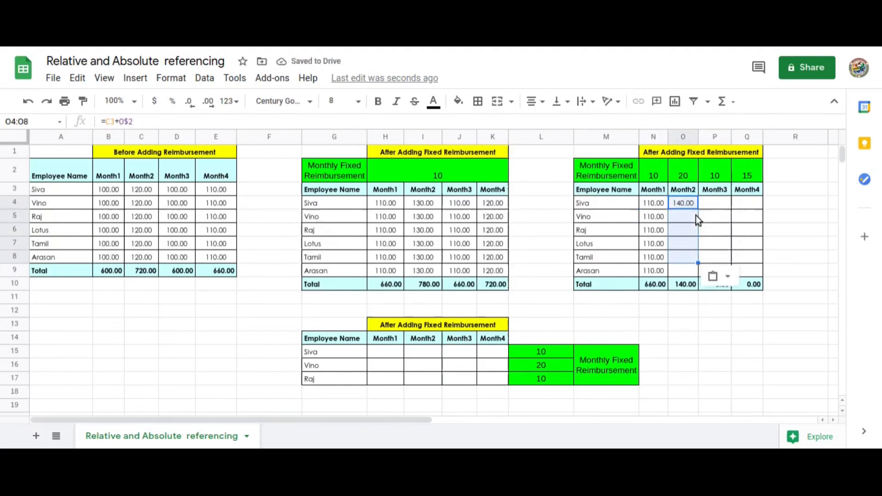
key("shift+Down")
key("ctrl+v")
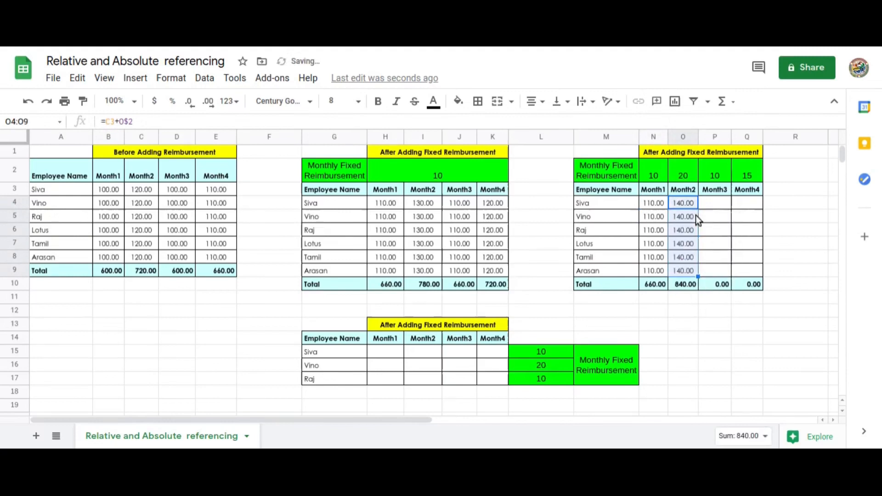
key("Right")
key("Left")
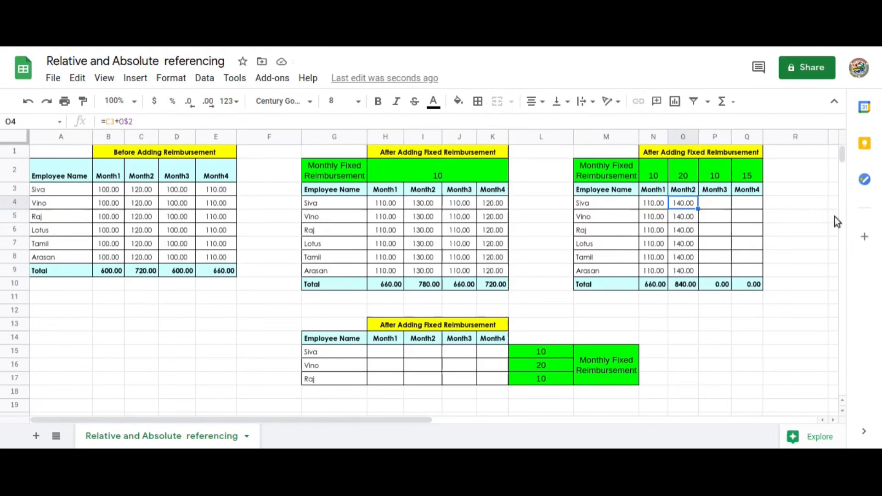
key("Left")
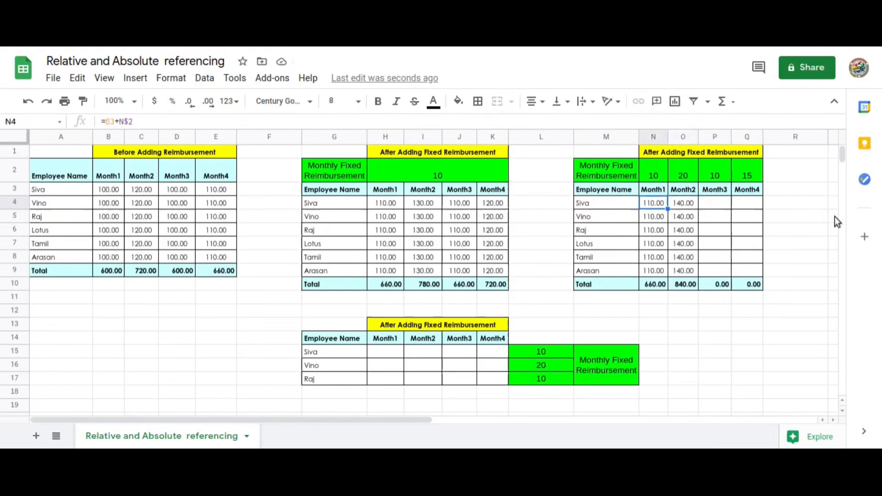
Compare the formulas in N4 and O4 and examine the remaining Month3 and Month4 cells in row 4
key("Right")
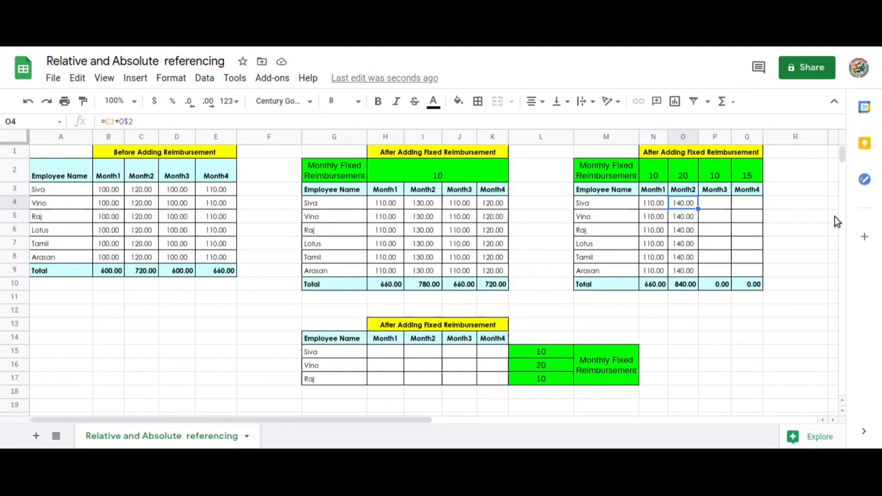
key("Left")
key("Right")
key("Left")
key("Right")
key("Left")
key("Right")
key("Right")
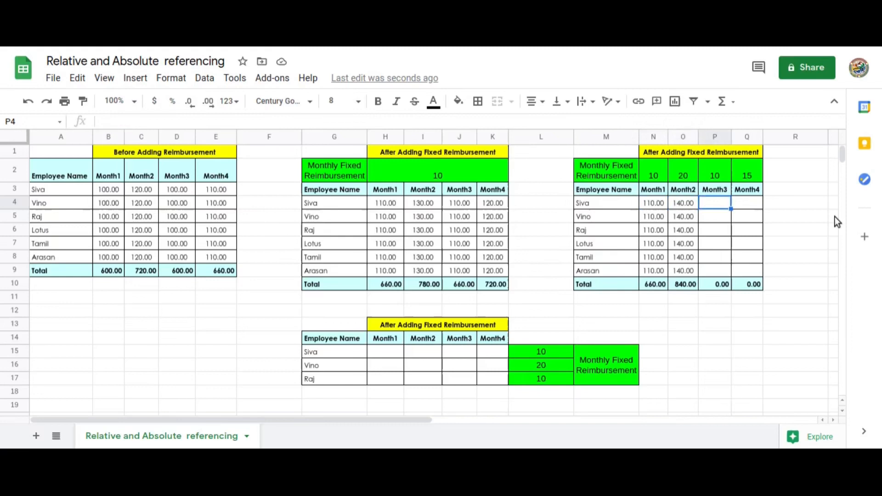
key("Right")
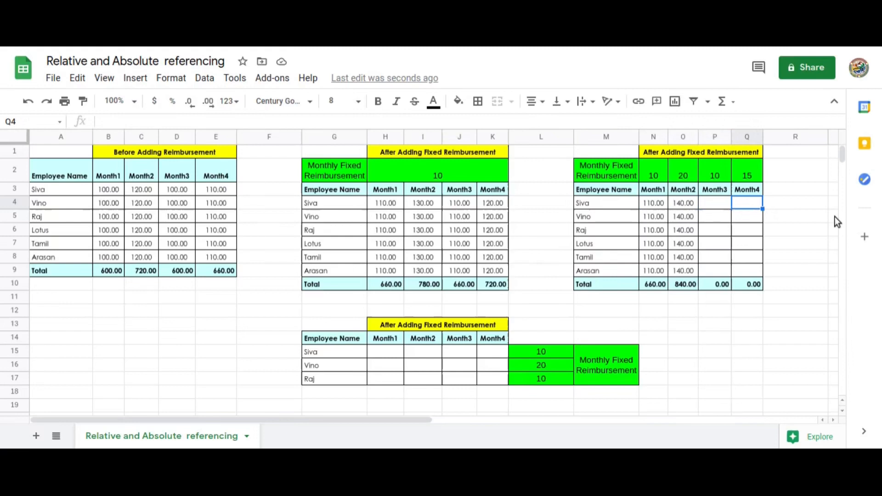
key("Left")
key("Left")
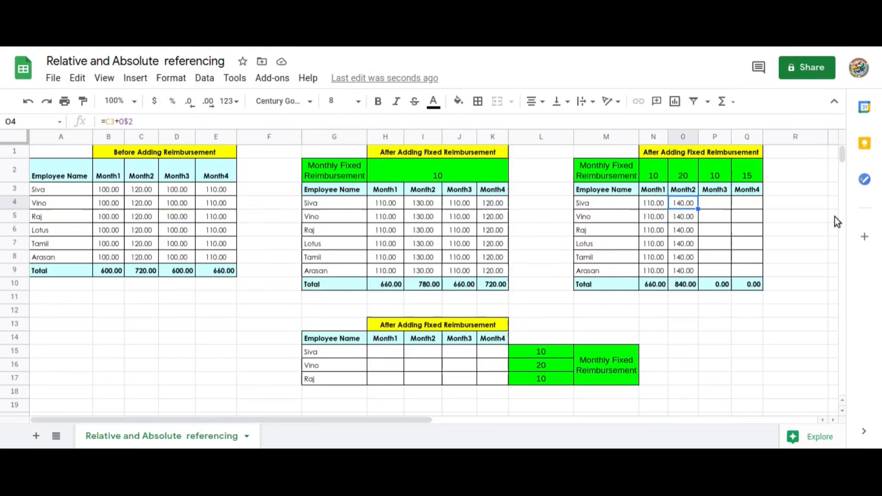
key("Left")
key("Right")
Clear the Month2 formulas from O4 through O9
key("shift+Down")
key("shift+Down")
key("shift+Down")
key("shift+Down")
key("shift+Down")
key("Delete")
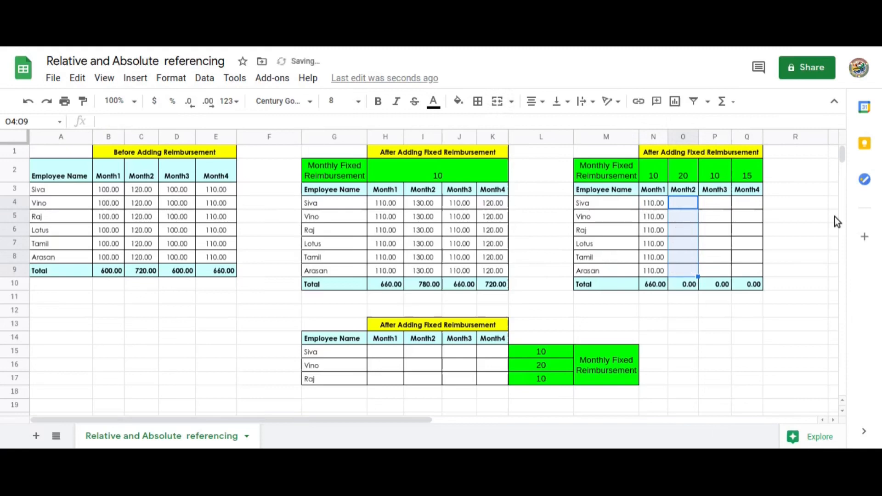
Clear the Month1 formulas from N5 through N9, keeping the one in N4
key("Left")
key("Down")
key("shift+Down")
key("shift+Down")
key("shift+Down")
key("shift+Down")
key("Delete")
Copy the N4 formula with its row-locked reimbursement reference into O4 through Q9 for Month2 to Month4
key("Up")
key("Up")
key("Down")
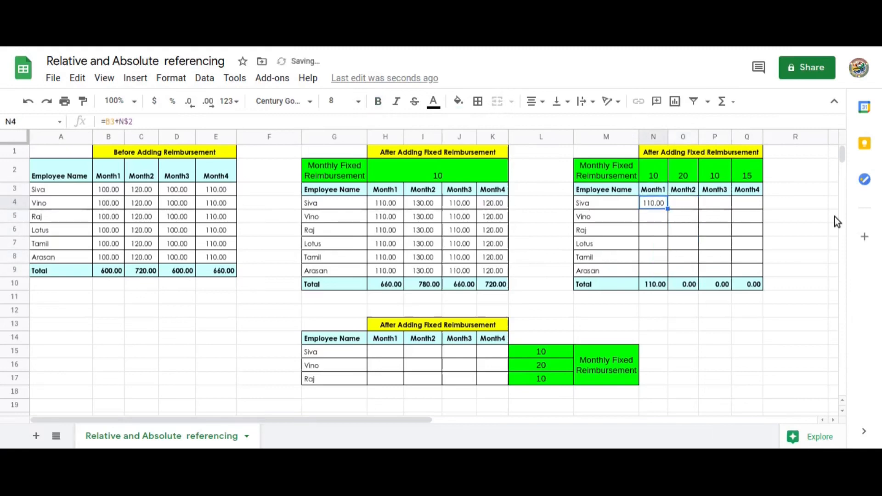
key("ctrl+c")
key("Right")
key("shift+Right")
key("shift+Right")
key("shift+Down")
key("shift+Down")
key("shift+Down")
key("shift+Down")
key("shift+Down")
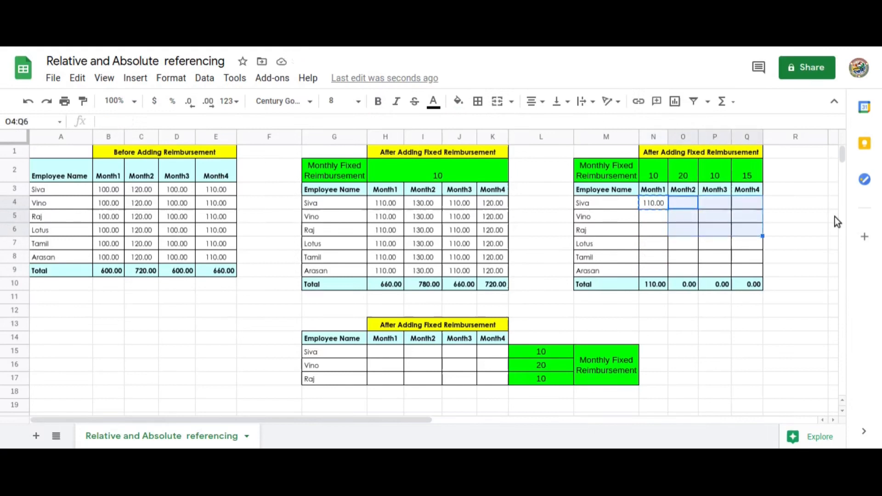
key("ctrl+v")
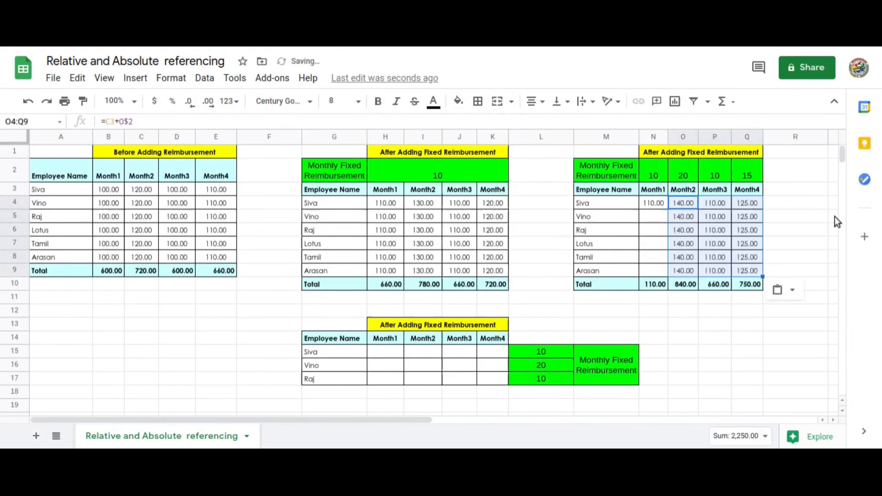
Paste the copied N4 formula down the Month1 column through N9
key("Left")
key("shift+Down")
key("shift+Down")
key("shift+Down")
key("shift+Down")
key("shift+Down")
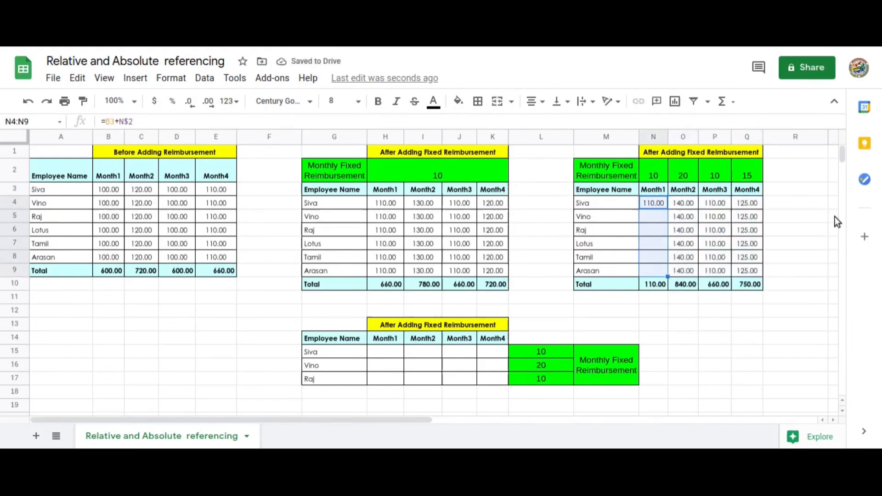
key("ctrl+v")
Examine which amount and reimbursement cells the row 4 formulas refer to across Month1 to Month4
key("Right")
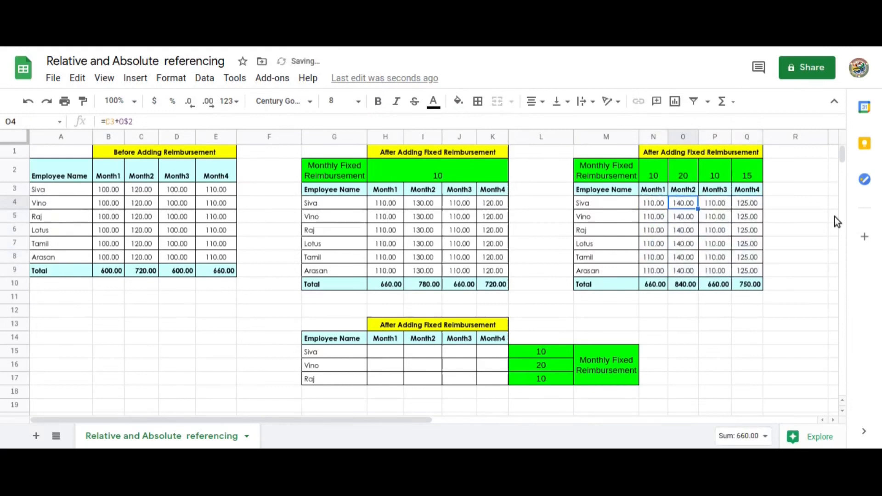
key("Left")
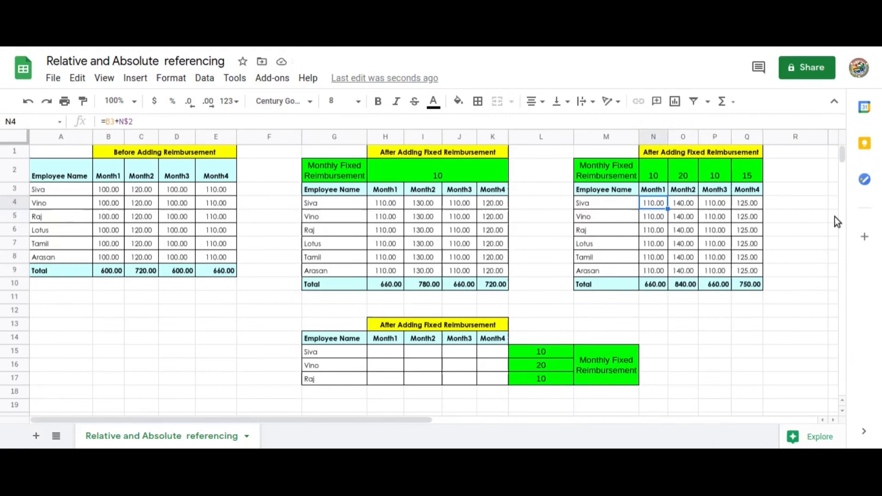
key("Right")
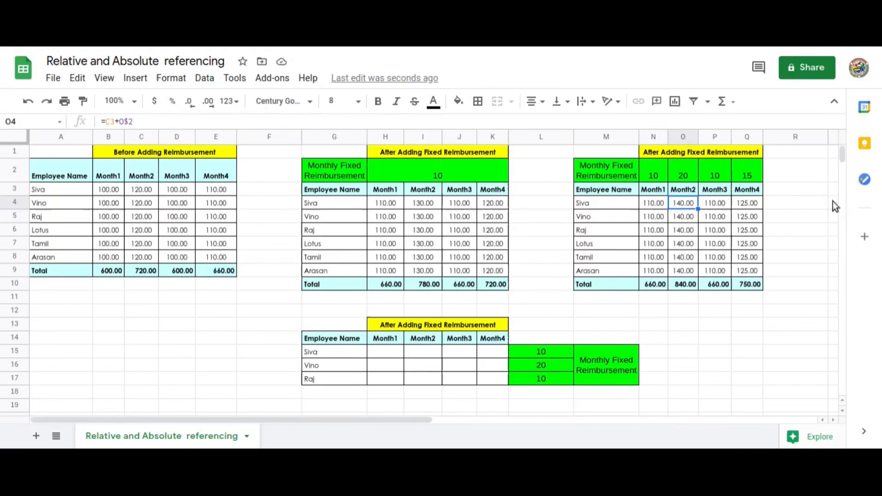
key("F2")
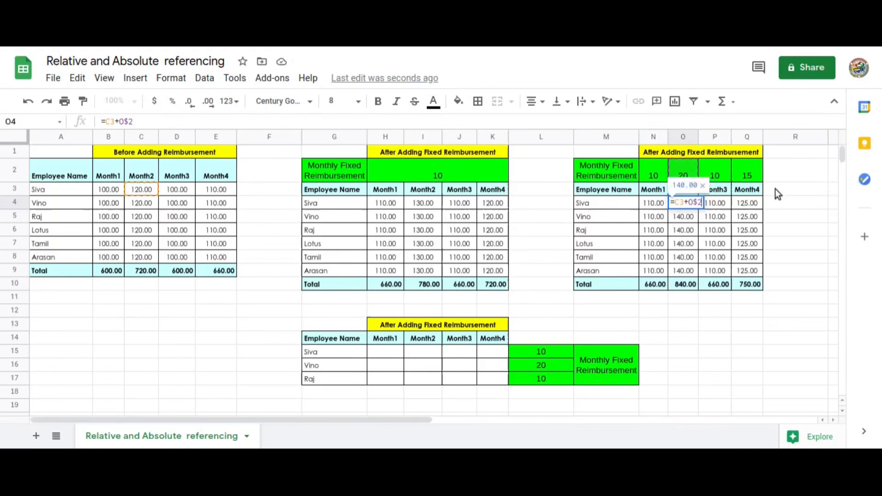
key("Escape")
key("Right")
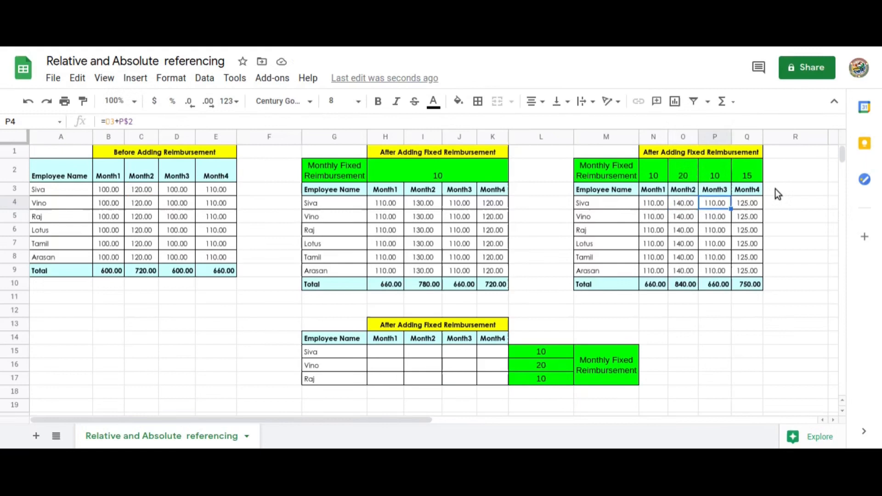
key("F2")
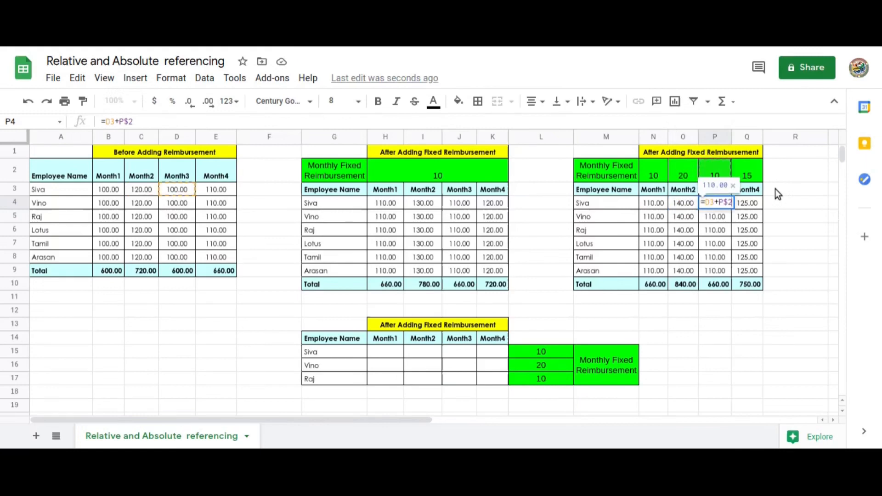
key("Escape")
key("Right")
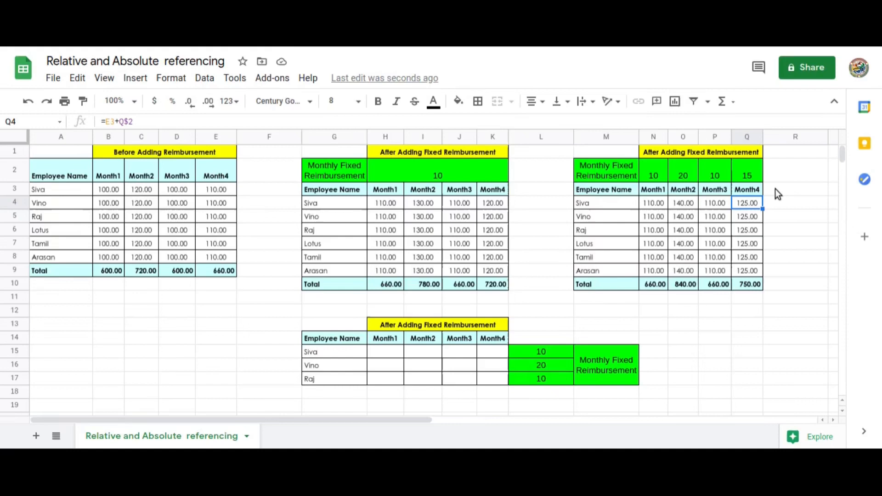
key("Left")
key("Left")
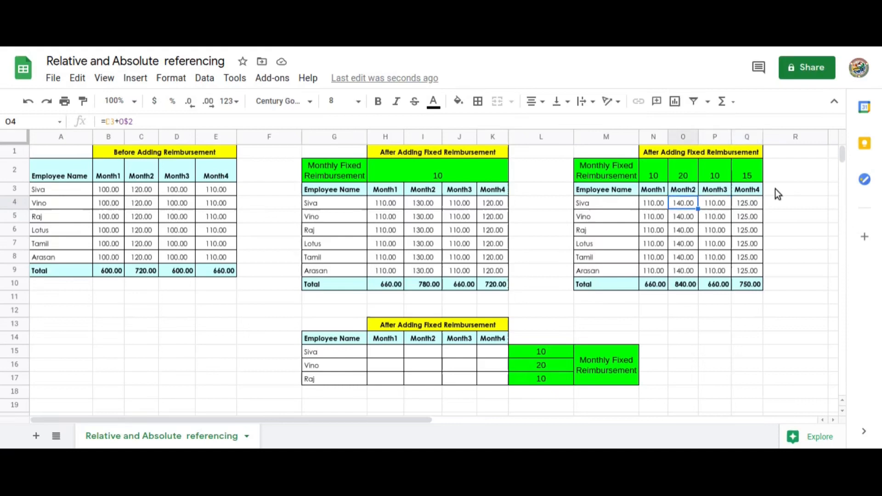
key("Left")
key("Down")
key("Down")
key("Down")
key("Down")
key("Down")
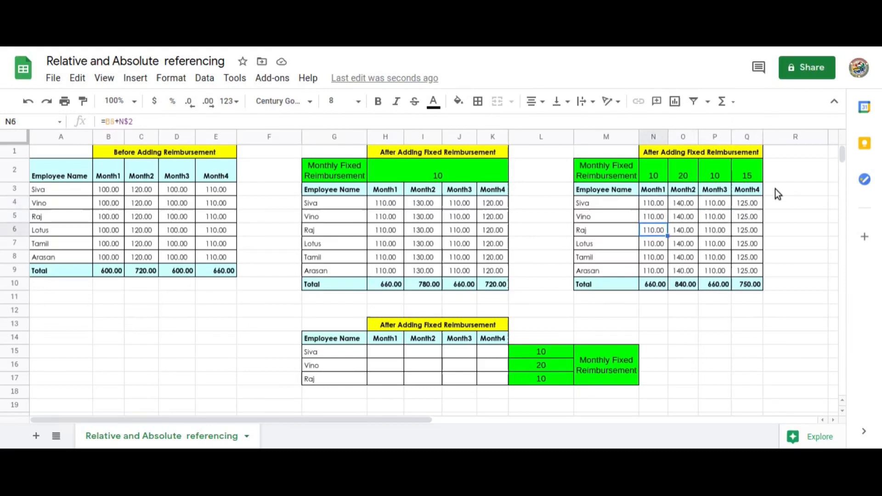
key("Left")
key("Left")
key("Left")
key("Left")
key("Left")
key("Left")
key("Left")
key("Left")
key("Left")
key("Left")
key("Down")
key("Down")
key("Down")
key("Down")
key("Right")
key("Right")
key("Right")
key("Right")
key("Right")
key("Right")
key("Right")
key("Right")
key("Right")
key("Right")
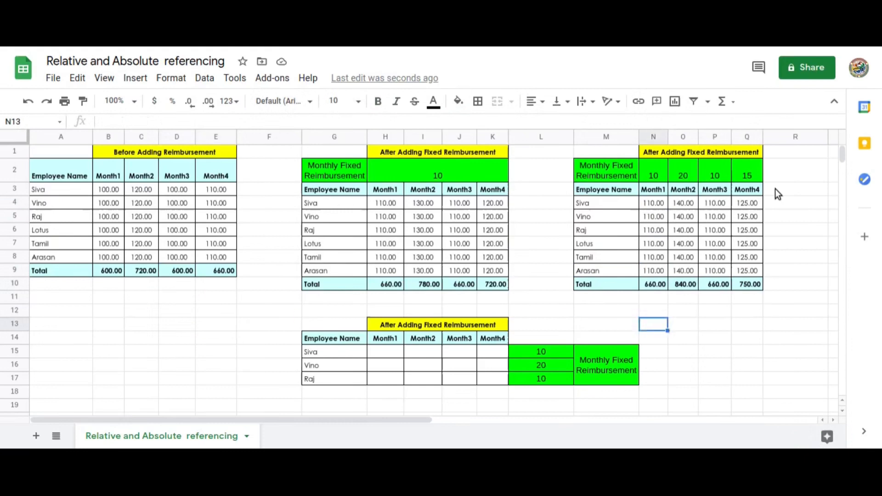
Enter the formula =B3+L15 in H15 to add the first employee's fixed reimbursement to the Month1 amount
key("Down")
key("Left")
key("Left")
key("Left")
key("Left")
key("Left")
key("Left")
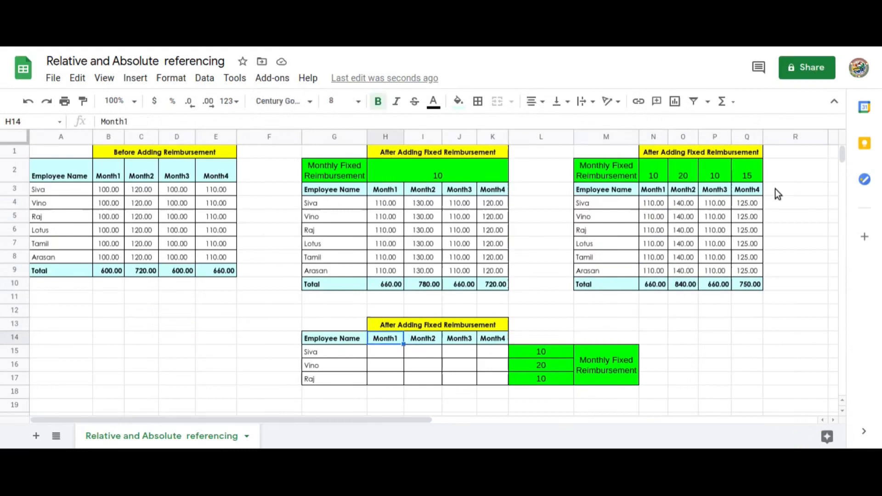
key("Down")
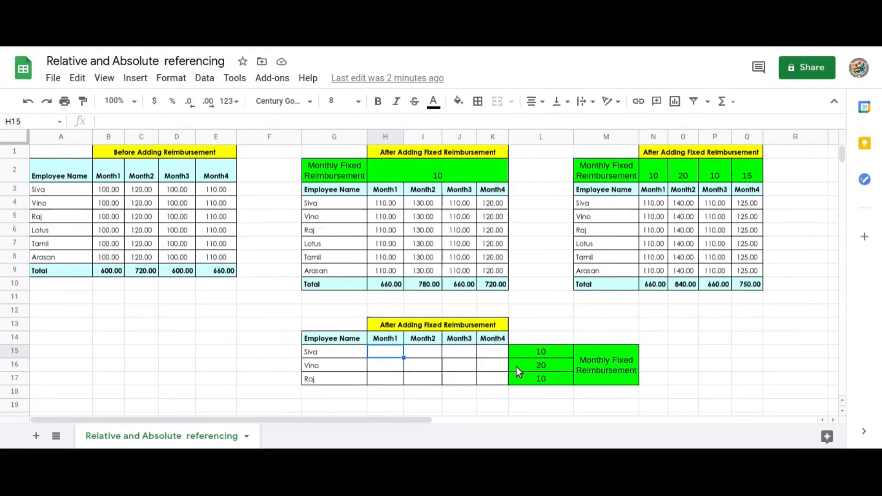
type("=")
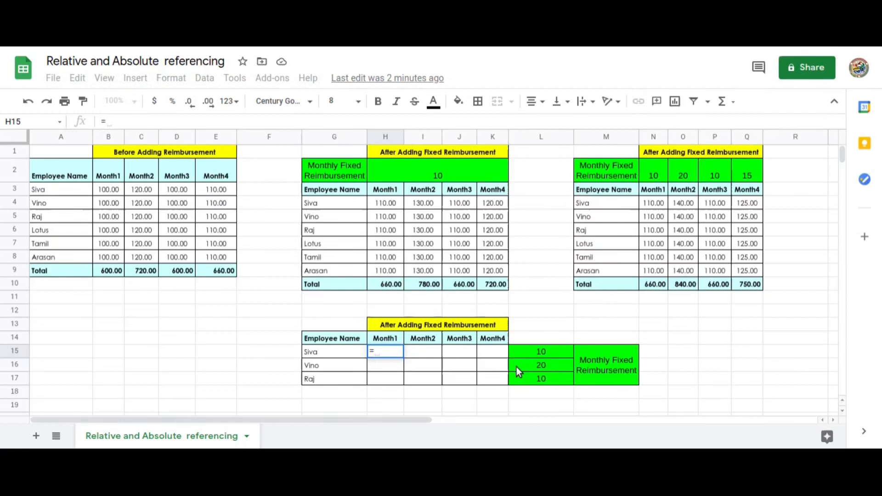
key("Up")
key("Left")
key("Left")
key("Left")
key("Up")
key("Left")
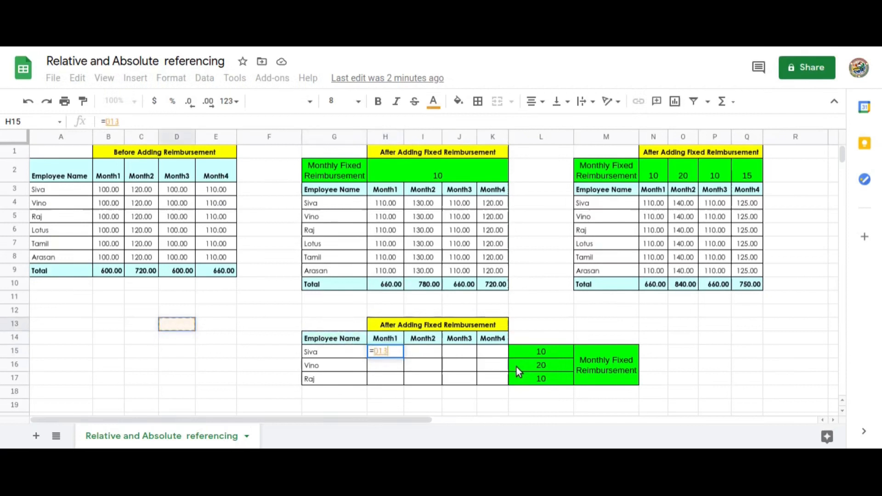
key("Left")
key("Up")
key("Up")
key("Up")
key("Left")
key("Up")
key("Up")
key("Up")
key("Up")
key("Up")
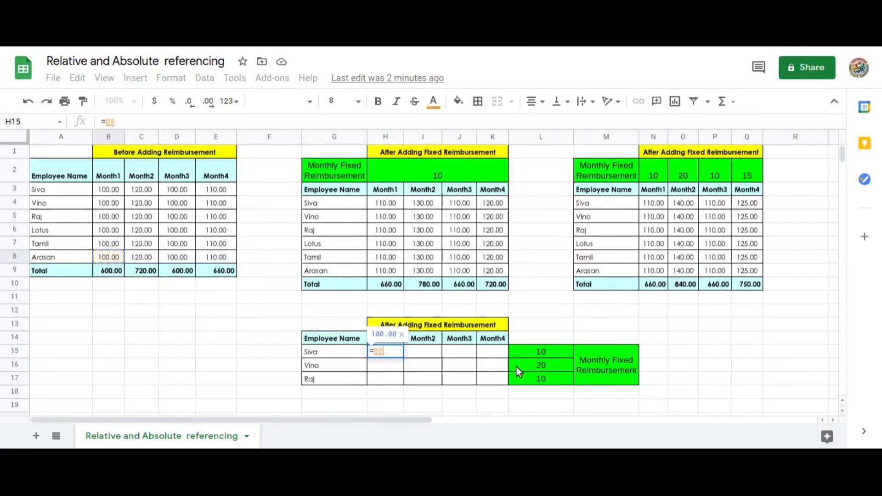
key("Up")
key("Up")
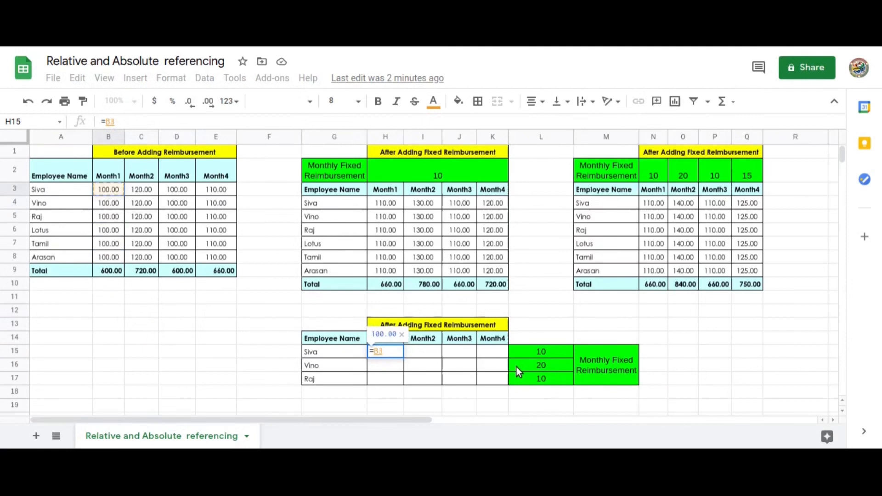
type("+")
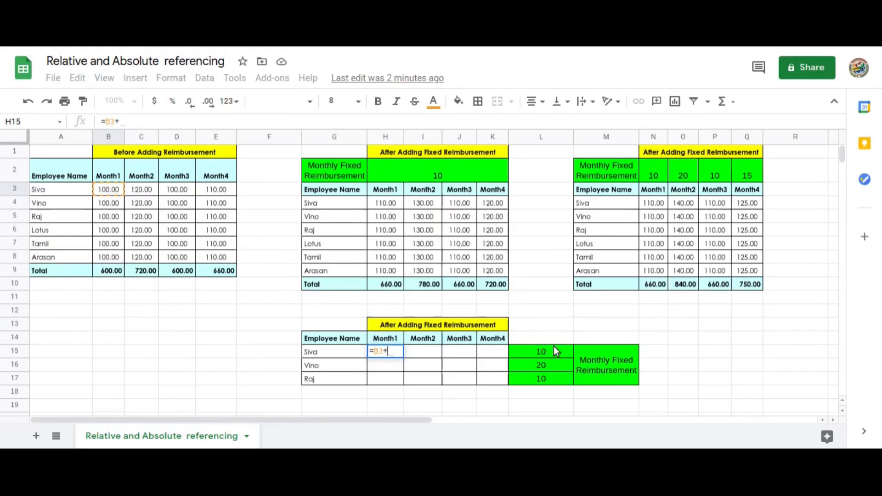
key("Right")
key("Right")
key("Right")
key("Right")
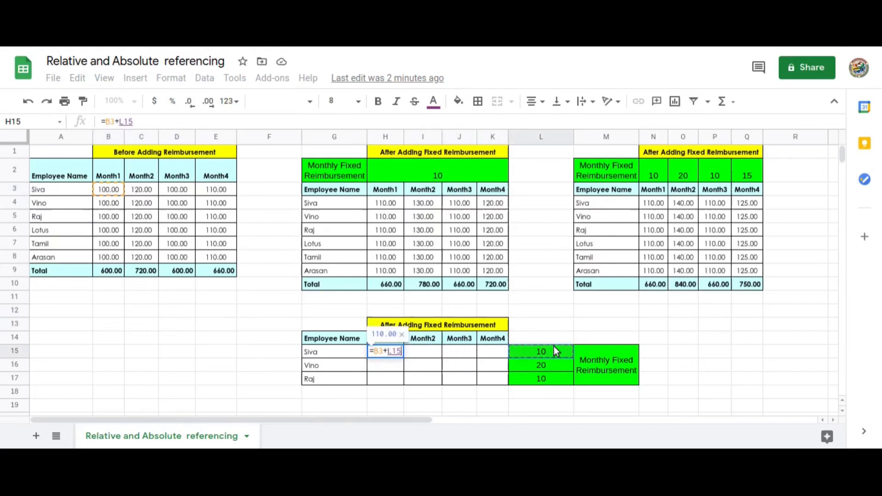
key("Return")
key("Up")
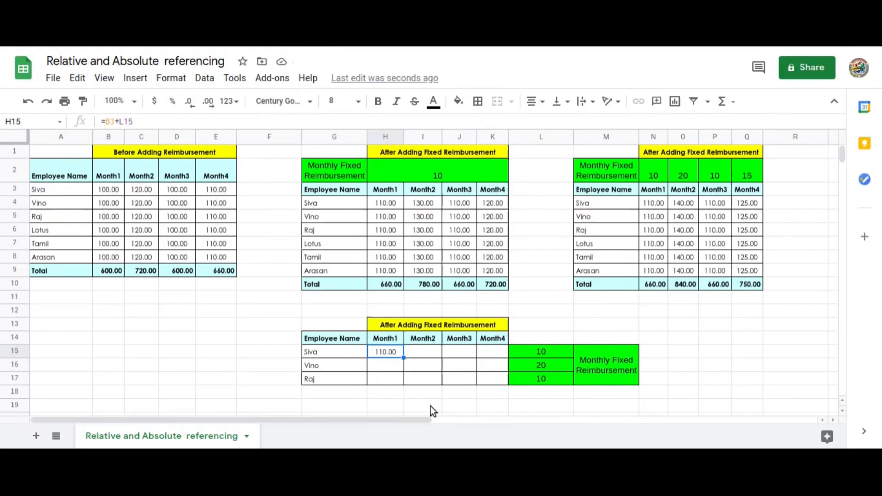
Fill the H15 formula down through H17 and check the references in the copied cells
left_click_drag(405, 359, 405, 384)
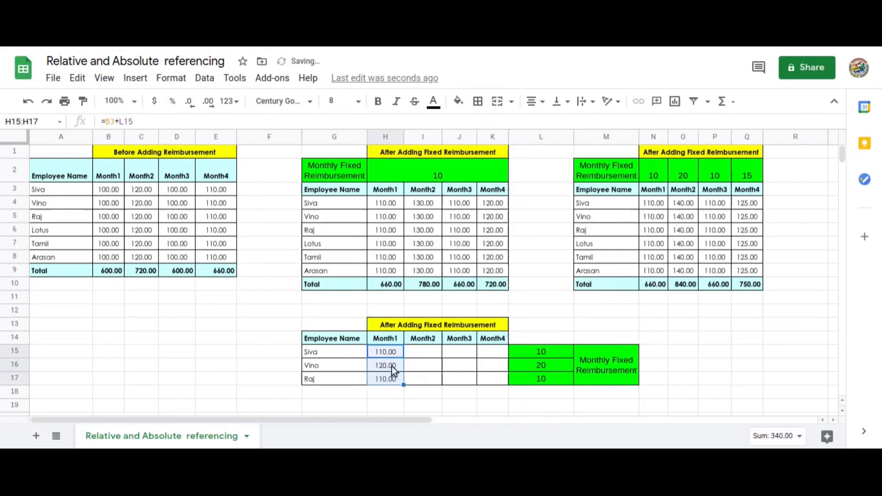
left_click(391, 365)
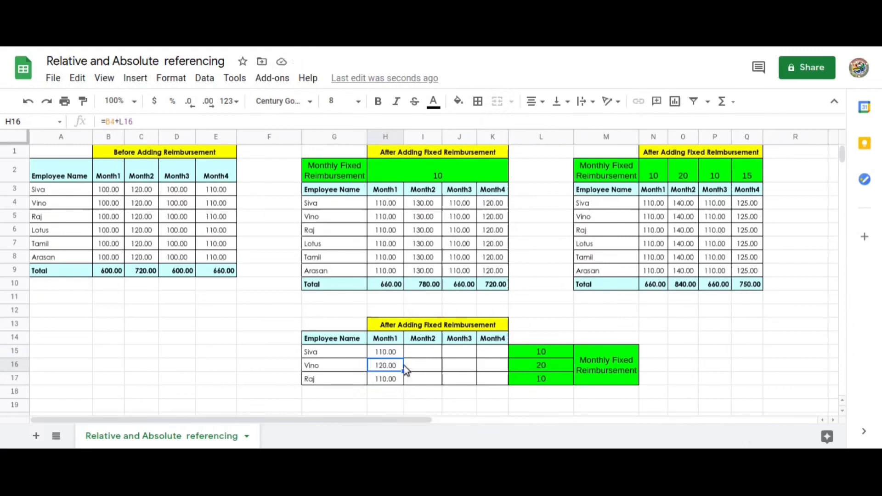
left_click(550, 377)
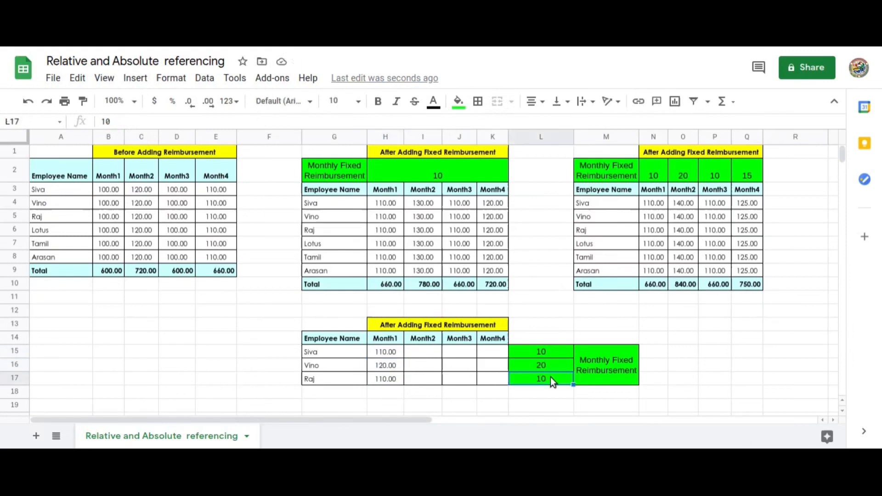
left_click(387, 379)
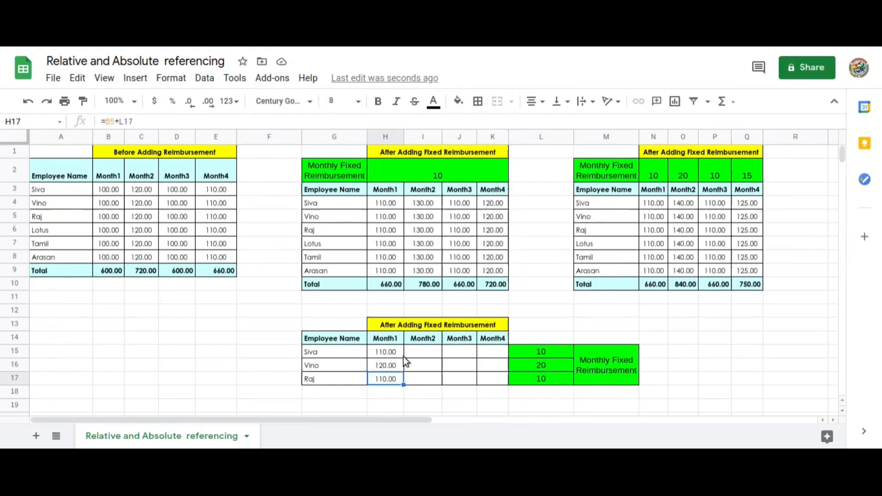
Copy the unlocked formula from H15 into I15 through K17 for Month2 to Month4
left_click(392, 350)
key("ctrl+c")
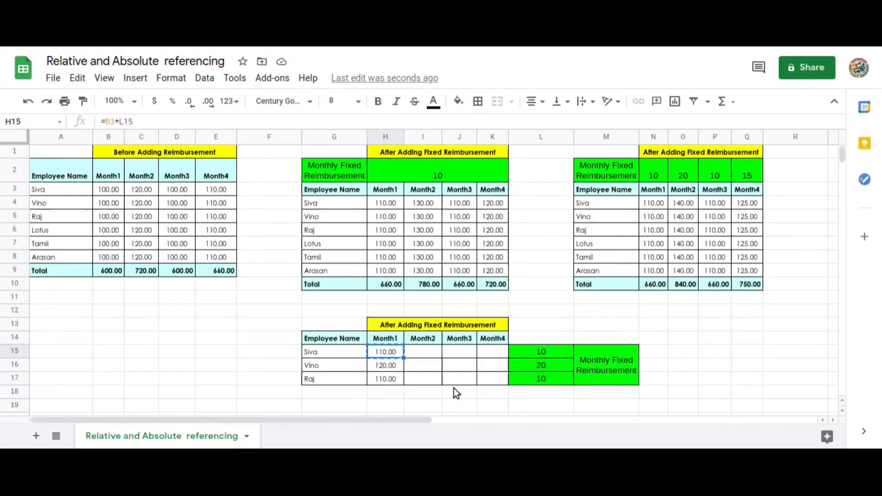
key("Right")
key("shift+Right")
key("shift+Right")
key("shift+Down")
key("shift+Down")
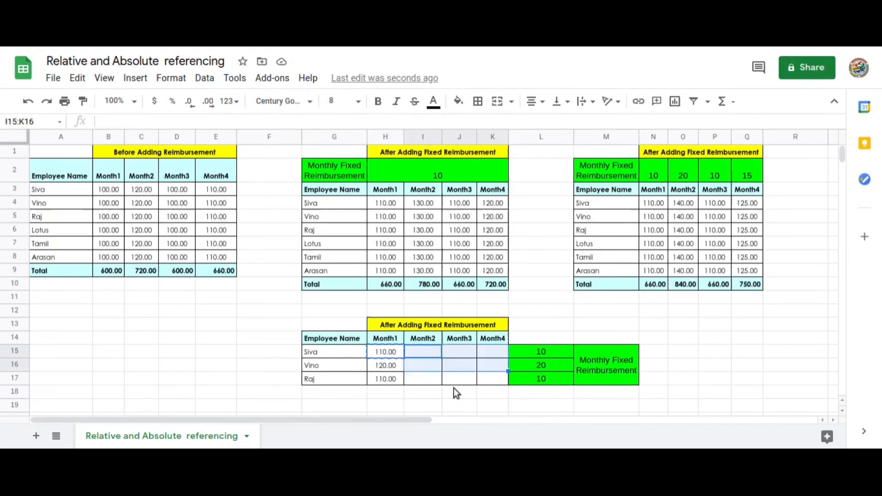
key("ctrl+v")
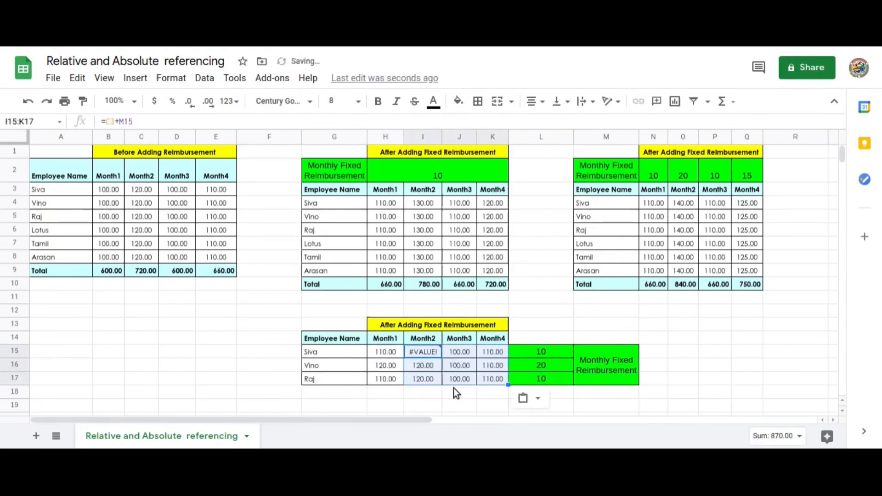
Check the references in the I15 formula and clear the copied formulas from I15 through K17
double_click(415, 350)
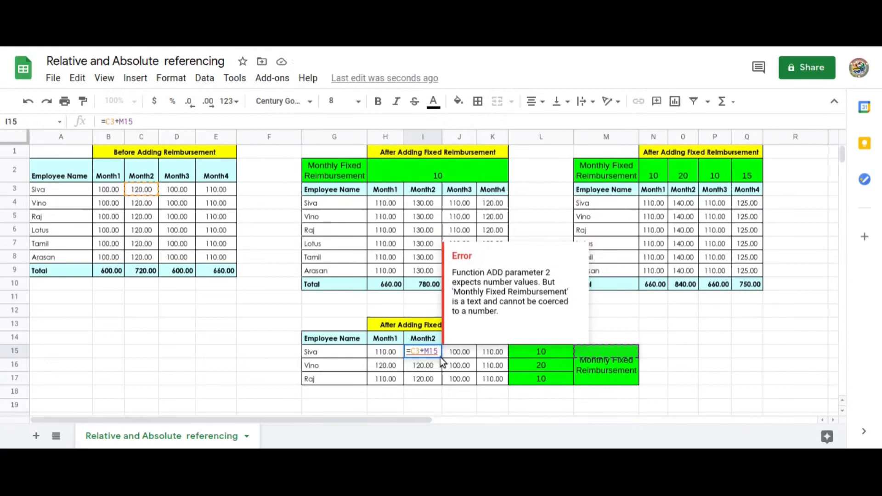
key("Escape")
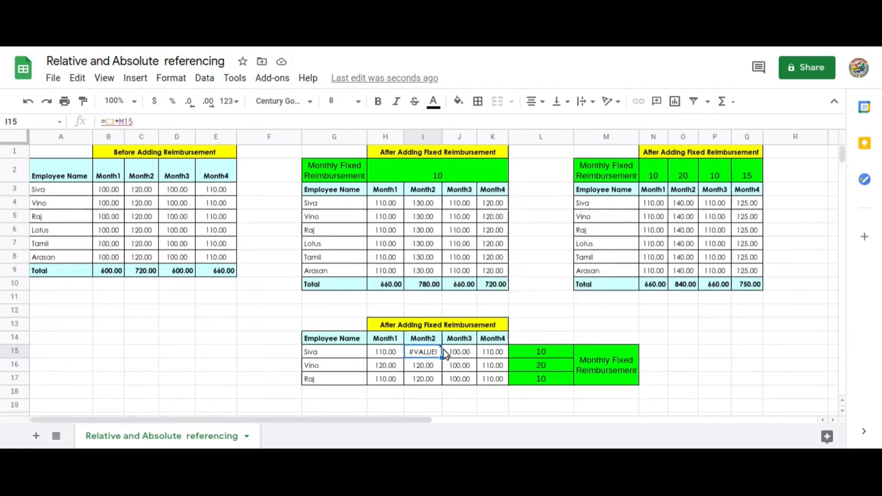
key("shift+Down")
key("shift+Right")
key("shift+Right")
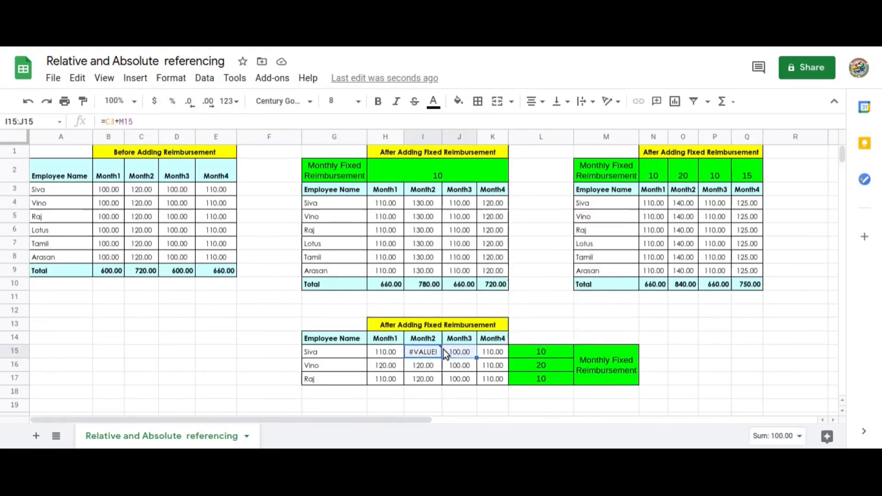
key("shift+Down")
key("Delete")
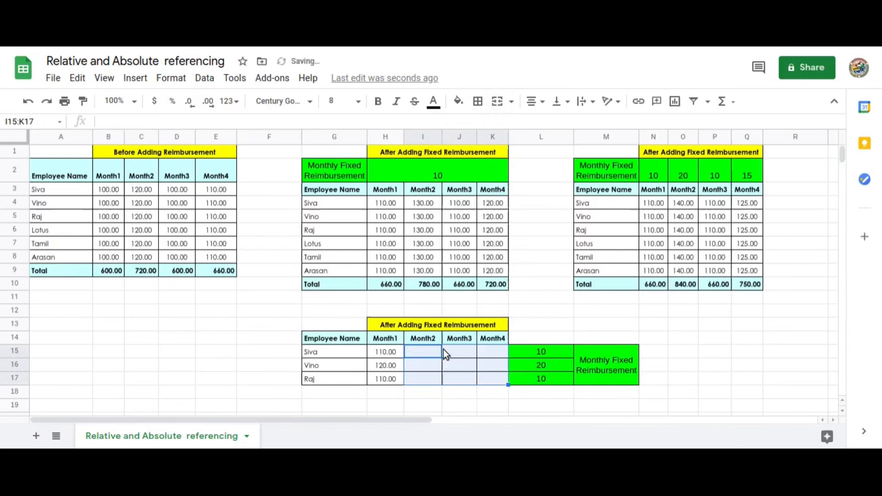
Clear the copied Month1 formulas from H16 and H17, keeping the original formula in H15
key("Left")
key("Down")
key("shift+Down")
key("Delete")
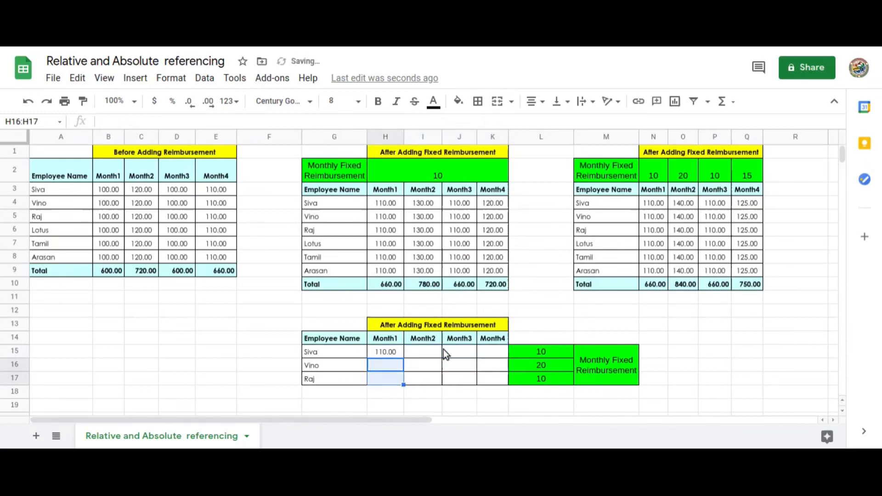
Lock the reimbursement column in the H15 formula so that it reads =B3+$L15
key("Up")
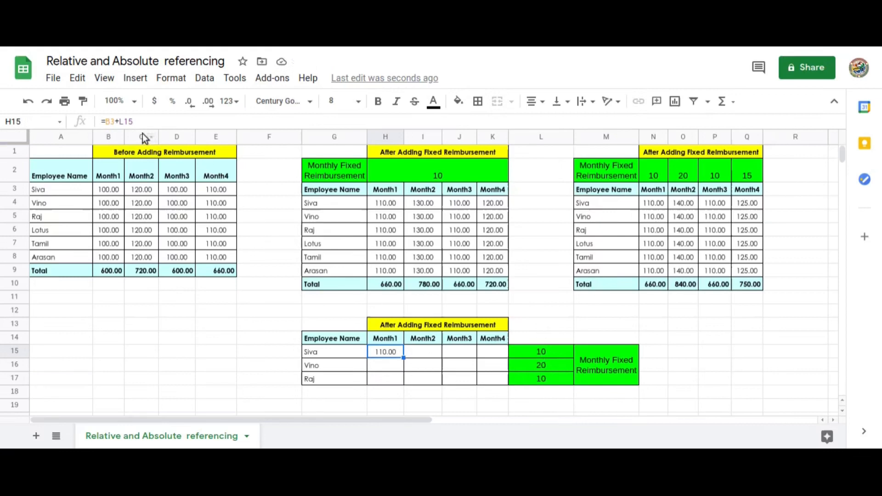
left_click(138, 121)
key("Left")
key("Left")
type("$")
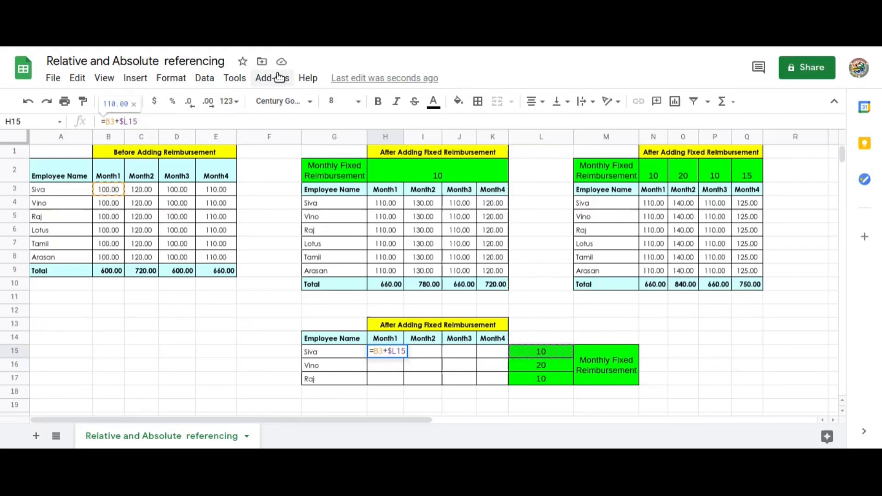
key("Return")
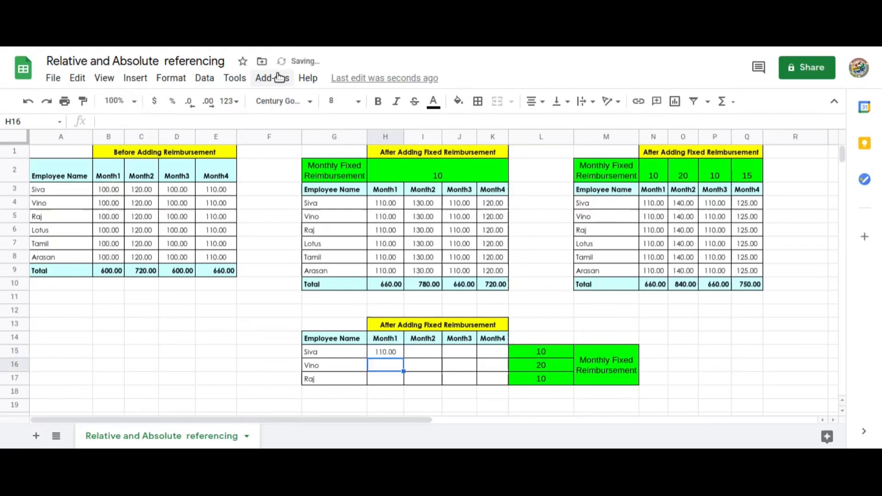
Copy the column-locked formula from H15 into I15 through K17 for Month2 to Month4
key("Up")
key("ctrl+c")
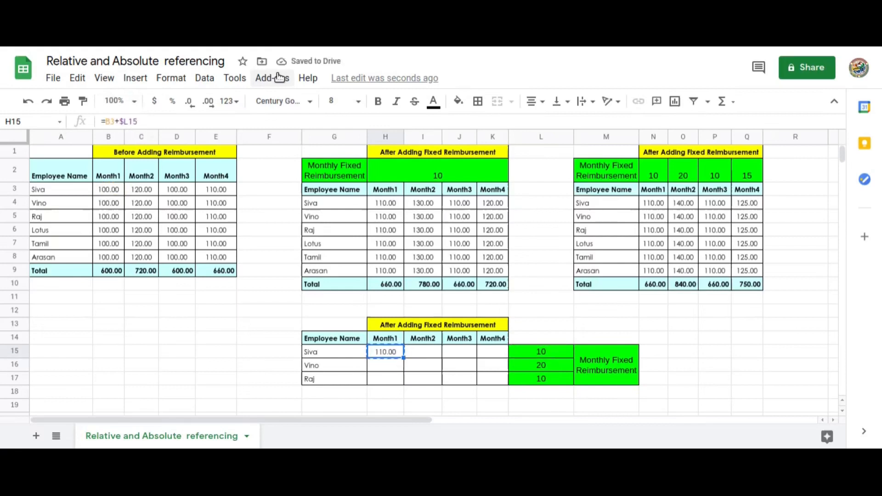
key("Right")
key("shift+Right")
key("shift+Right")
key("shift+Down")
key("shift+Down")
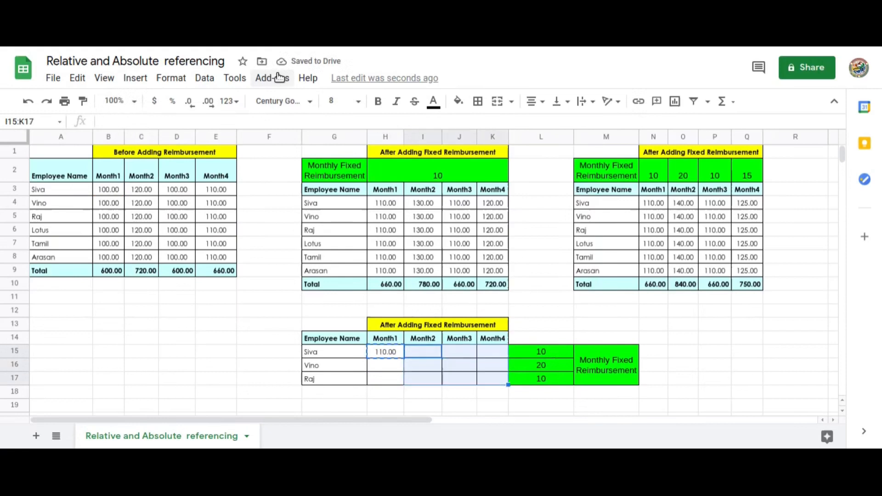
key("ctrl+v")
Paste the copied column-locked formula into the Month1 cells H15 through H17
key("Left")
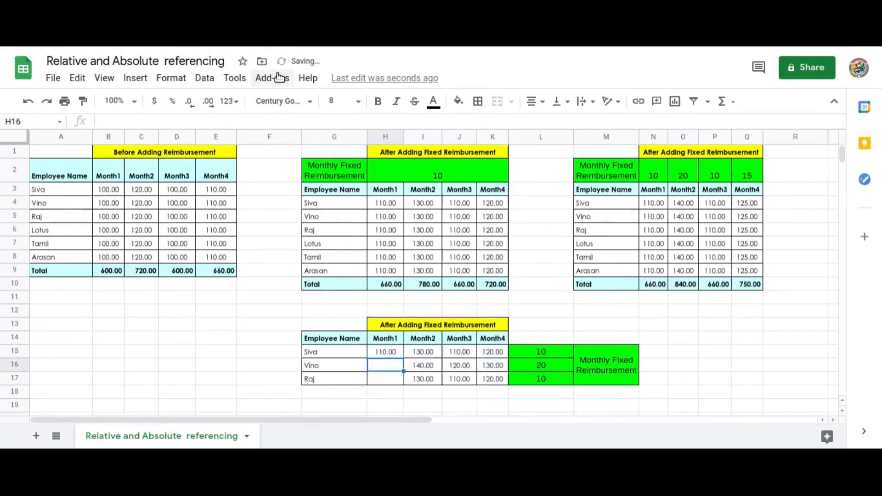
key("shift+Down")
key("shift+Down")
key("ctrl+v")
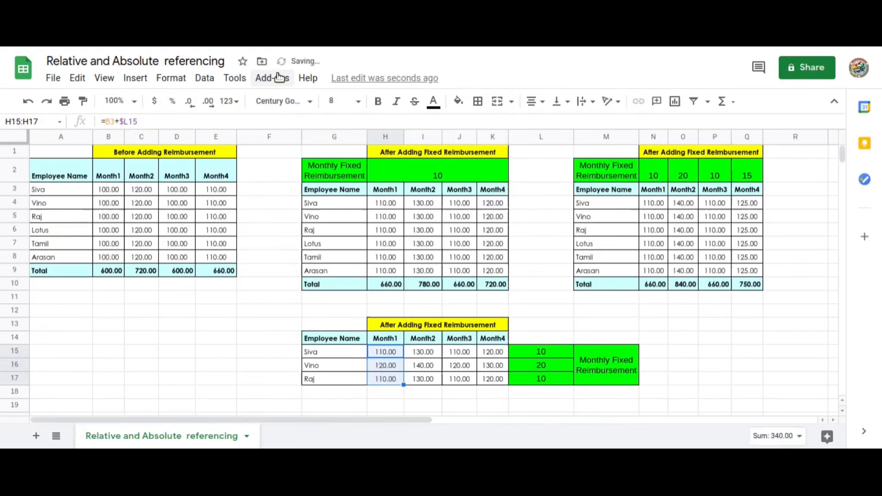
Examine which amount and reimbursement cells the Month1 formulas in H15, H16 and H17 refer to
key("shift+Up")
key("shift+Up")
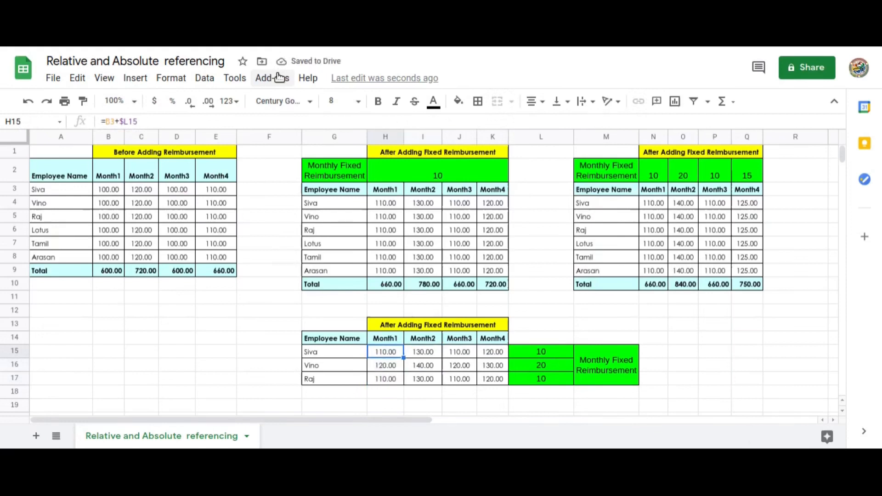
key("F2")
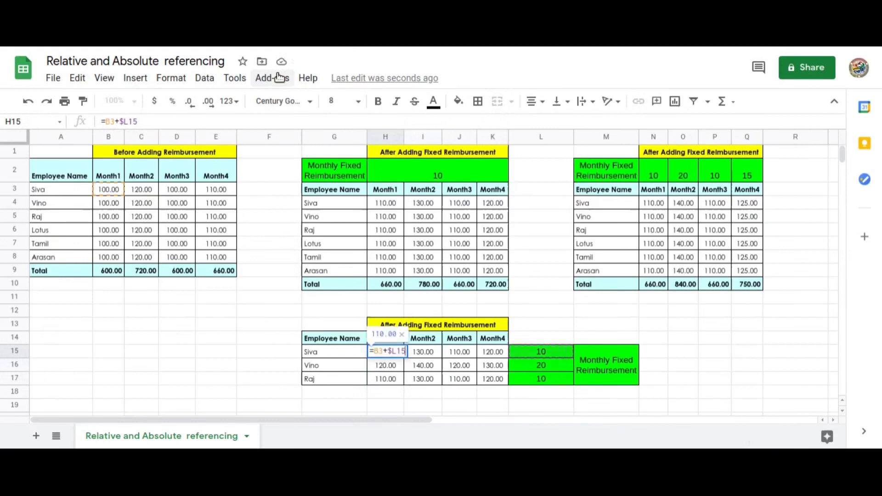
key("Escape")
key("Down")
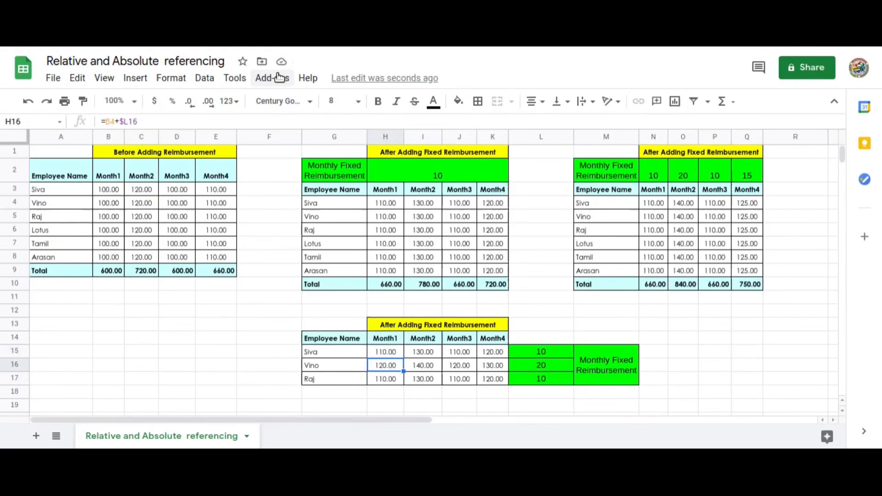
key("F2")
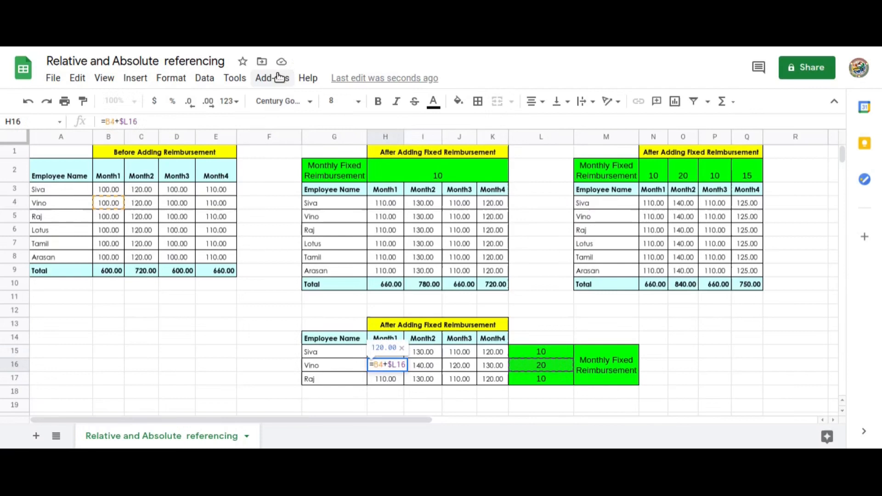
key("Escape")
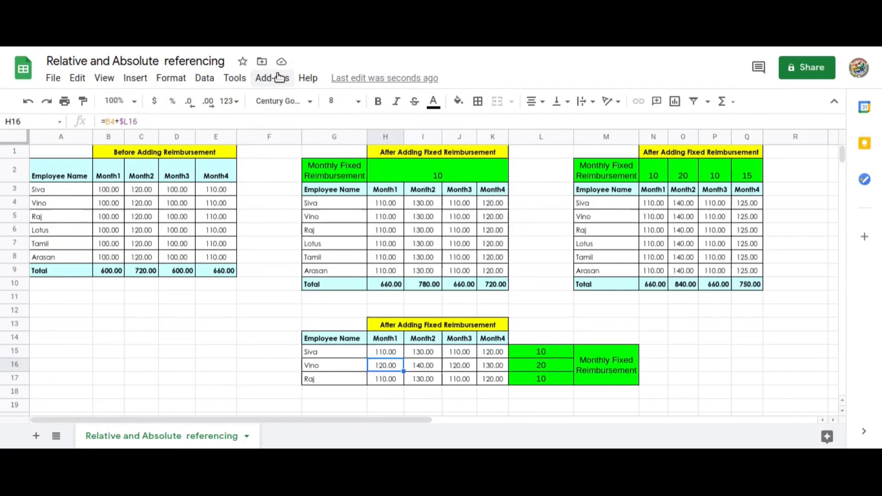
key("Down")
key("F2")
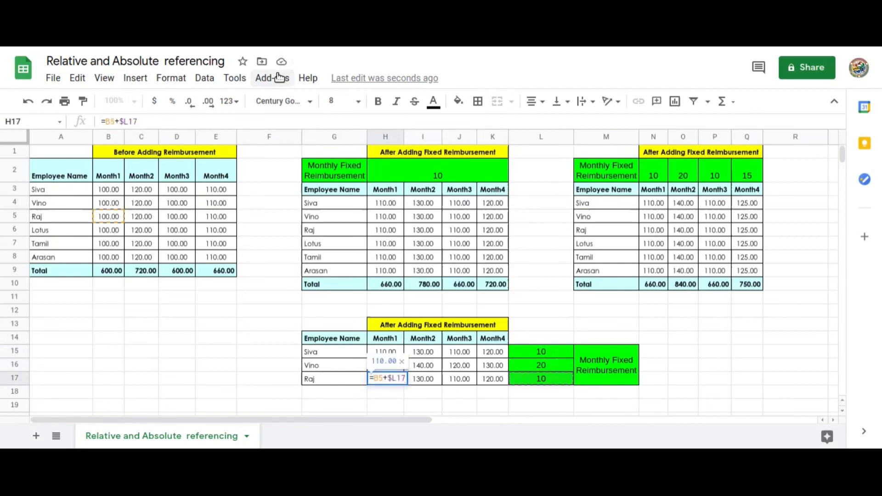
key("Escape")
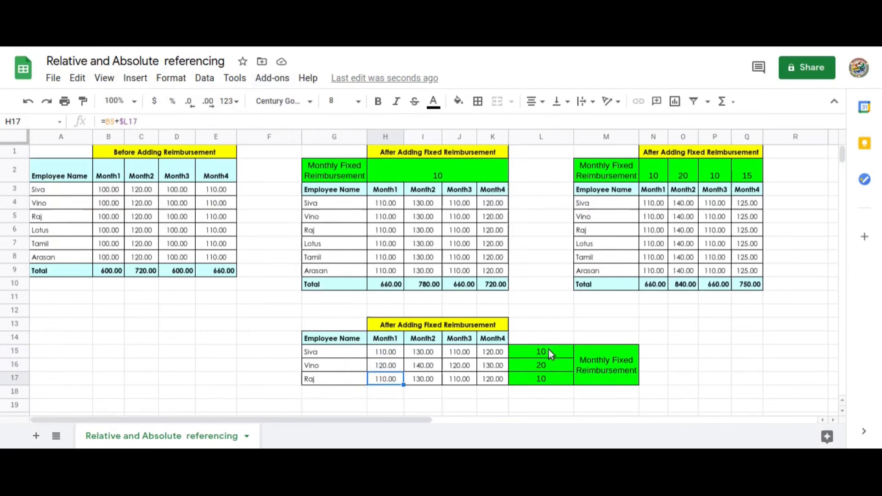
Examine the references in the row 15 formulas across Month1 to Month4, opening the I15 formula to see its source cells
left_click(425, 354)
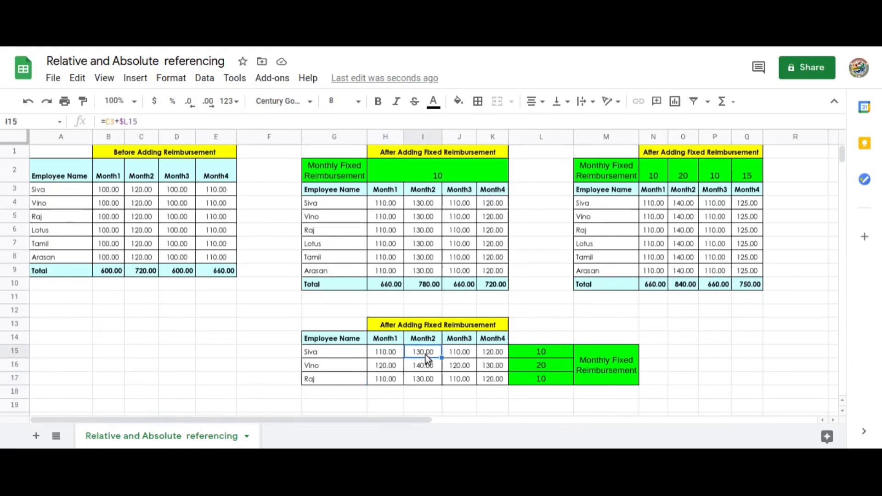
double_click(425, 354)
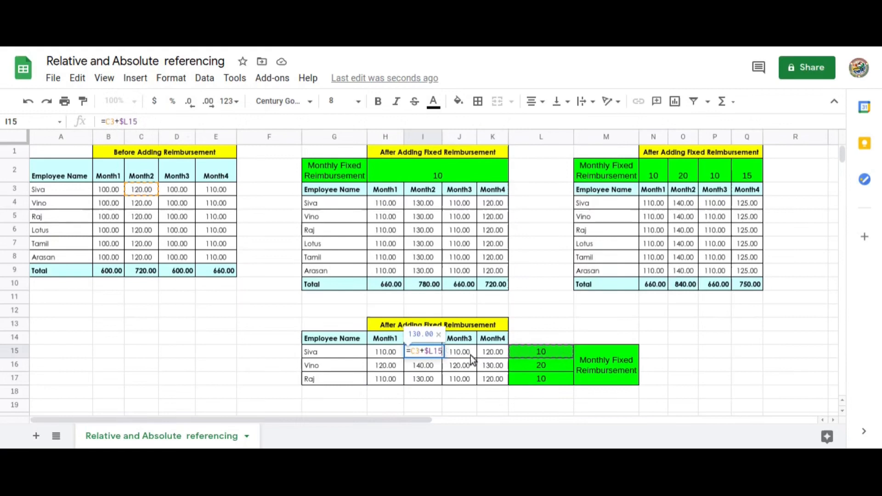
key("Escape")
left_click(376, 354)
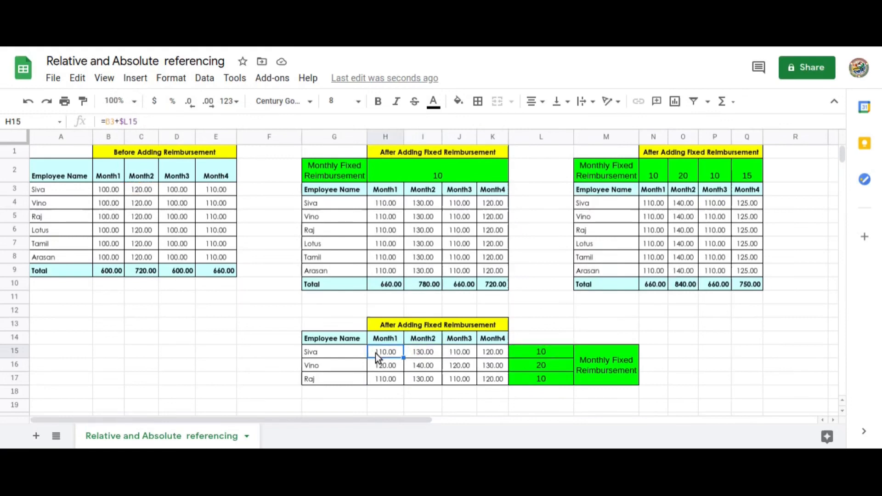
key("Right")
key("Right")
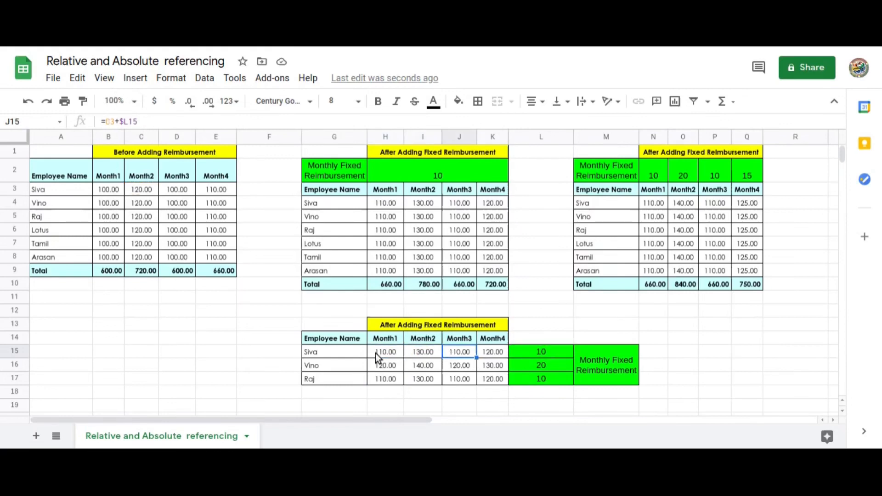
key("Right")
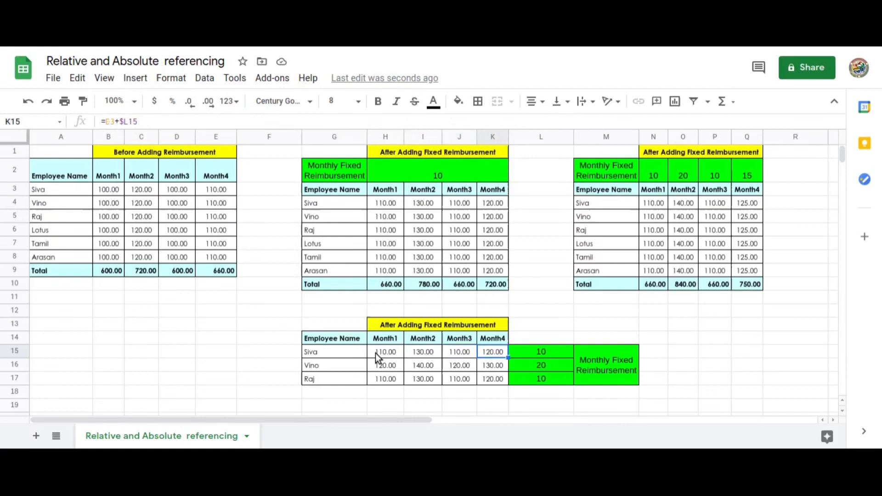
Check the formula references across rows 16 and 17, and compare the row-locked formula in N4 with the column-locked one in H15
key("Down")
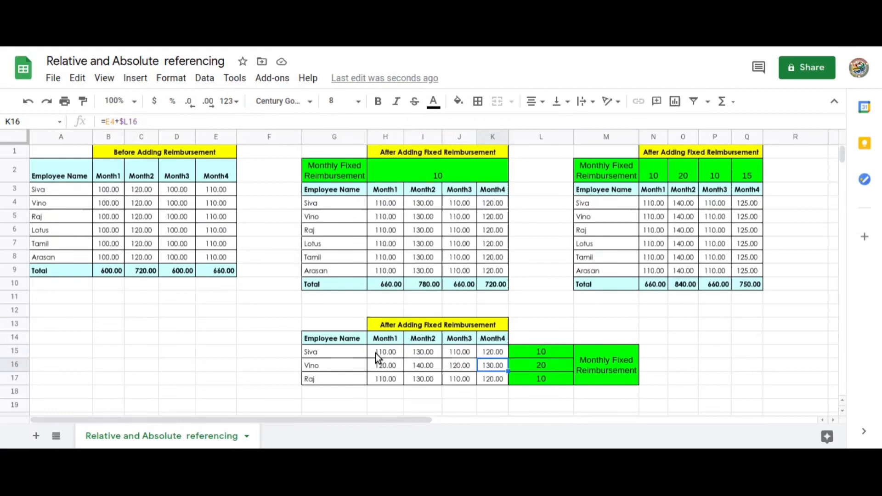
key("Left")
key("Left")
key("Left")
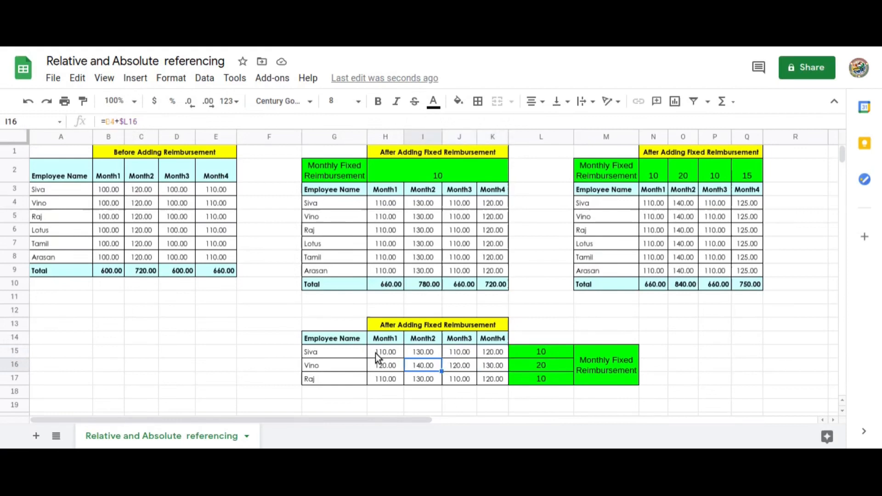
key("Down")
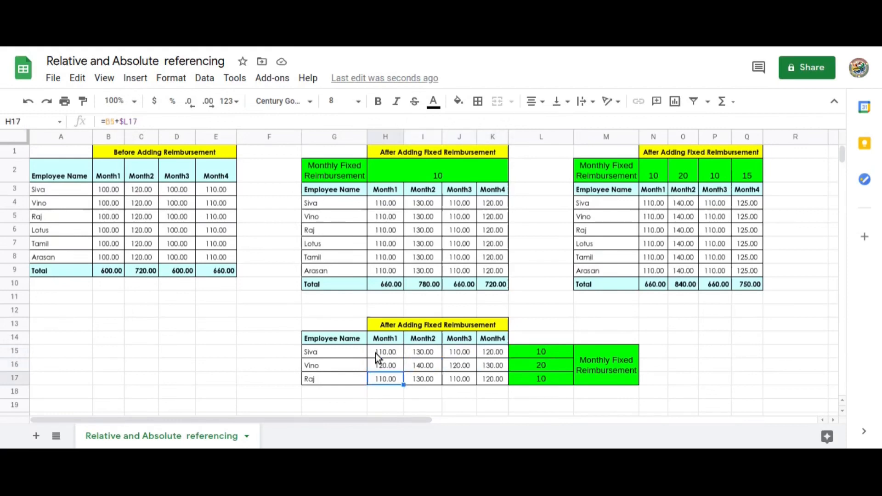
key("Right")
key("Right")
key("Right")
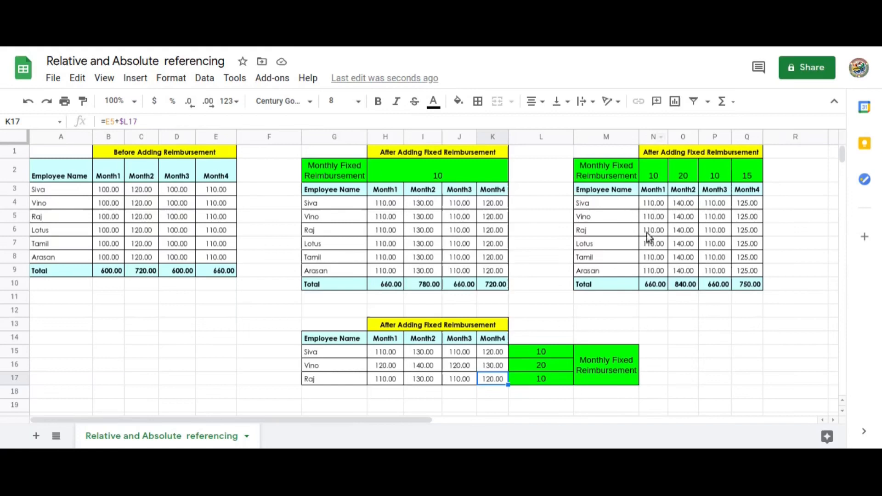
left_click(657, 201)
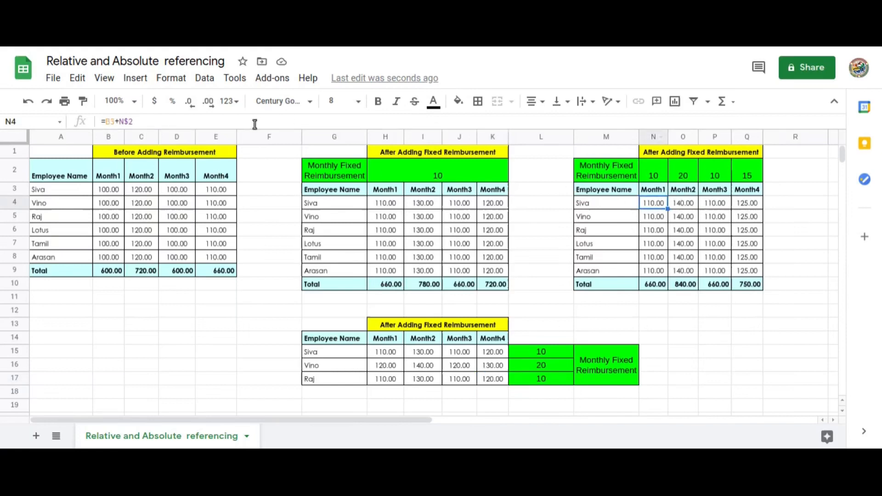
left_click(386, 351)
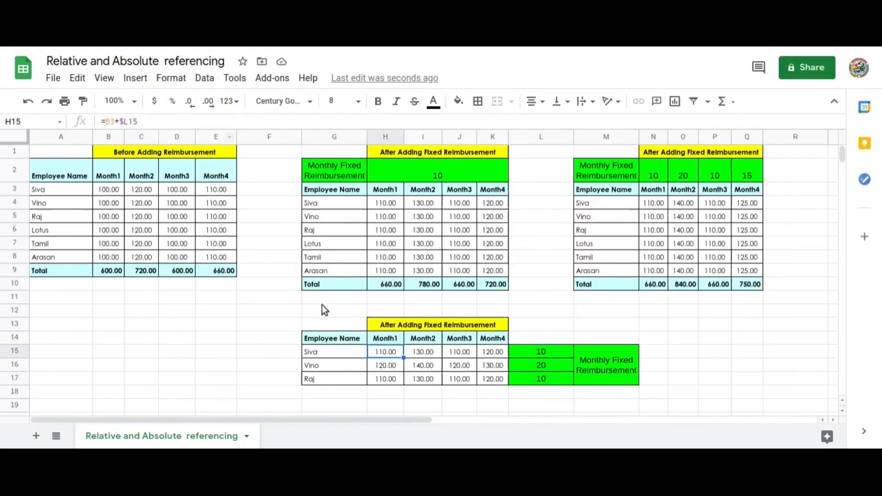